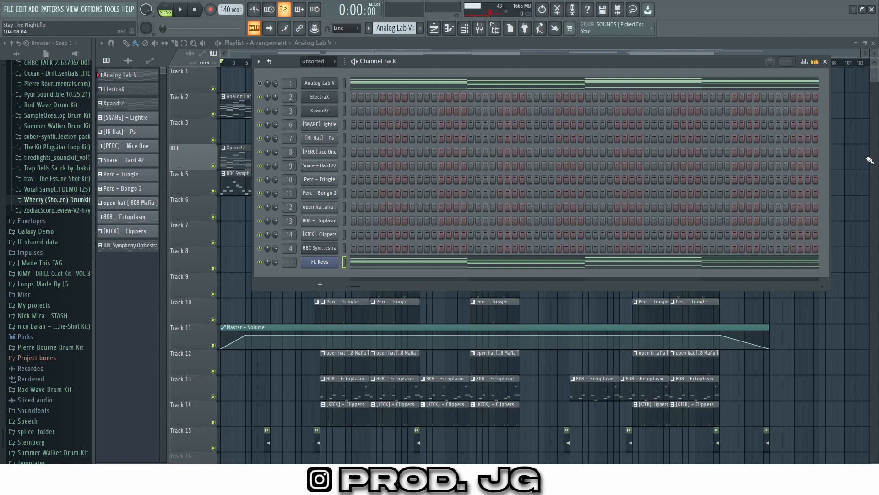
# Step: Solo Track 1 with the Stay the night acapella and place the playhead at the clip's start, bar 9
pyautogui.click(828, 62)
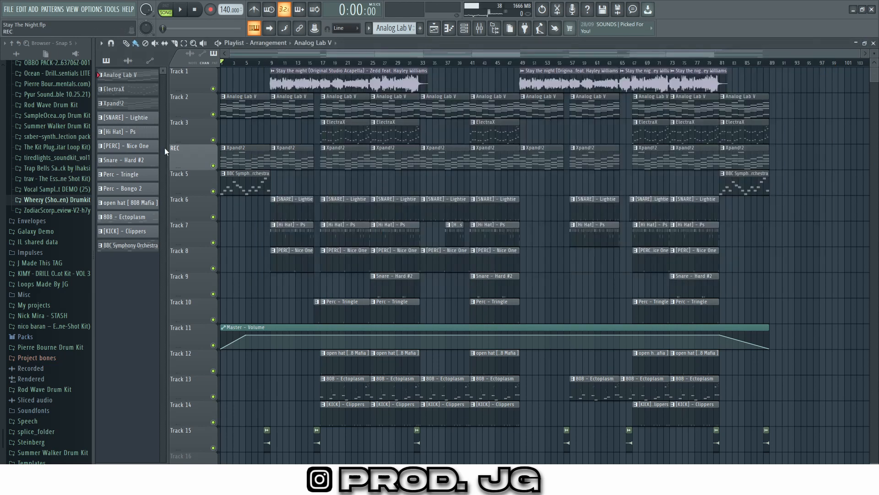
pyautogui.scroll(3, 155, 141)
pyautogui.rightClick(219, 93)
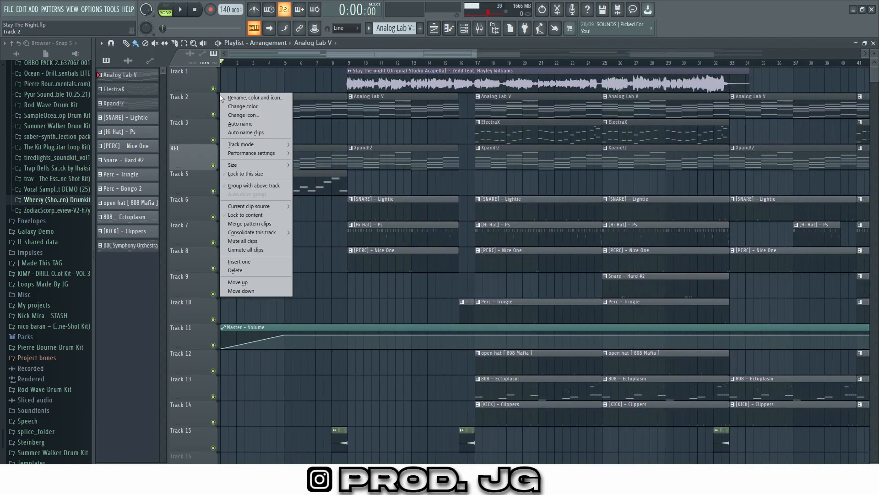
pyautogui.rightClick(213, 89)
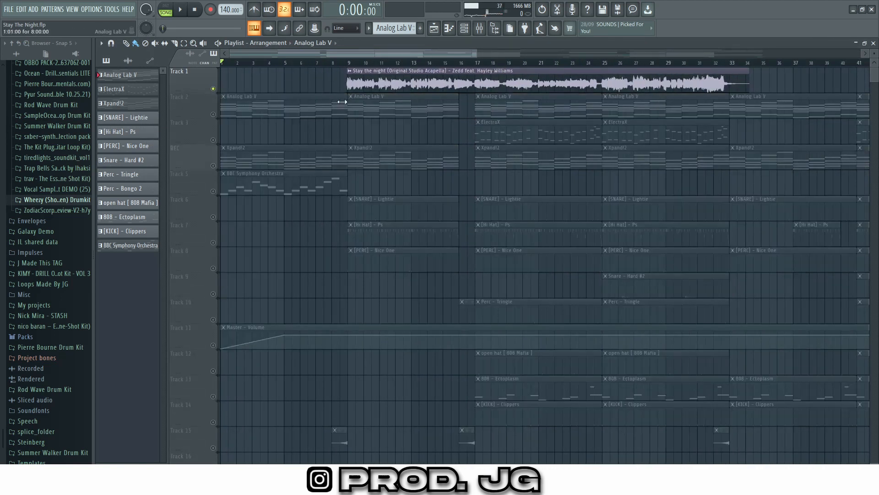
pyautogui.click(349, 63)
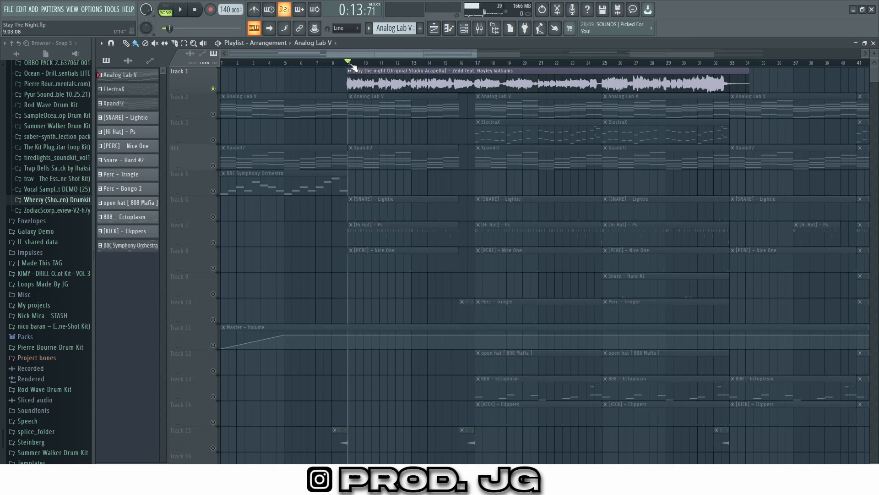
pyautogui.scroll(3, 324, 122)
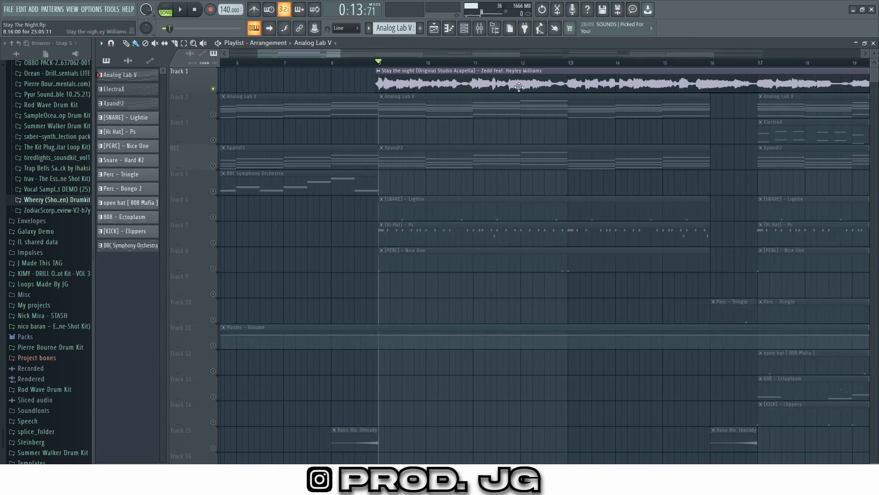
pyautogui.scroll(-6, 385, 108)
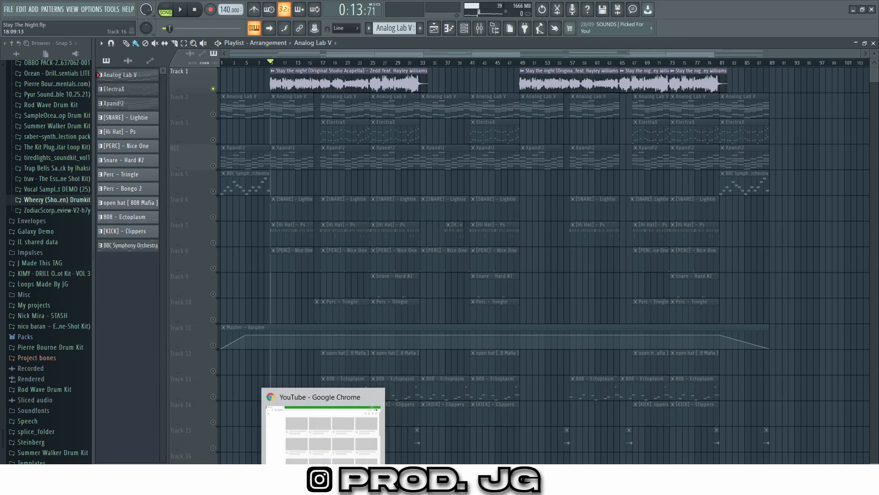
# Step: Switch to Google Chrome and open the Tunebat website in a new tab
pyautogui.click(324, 484)
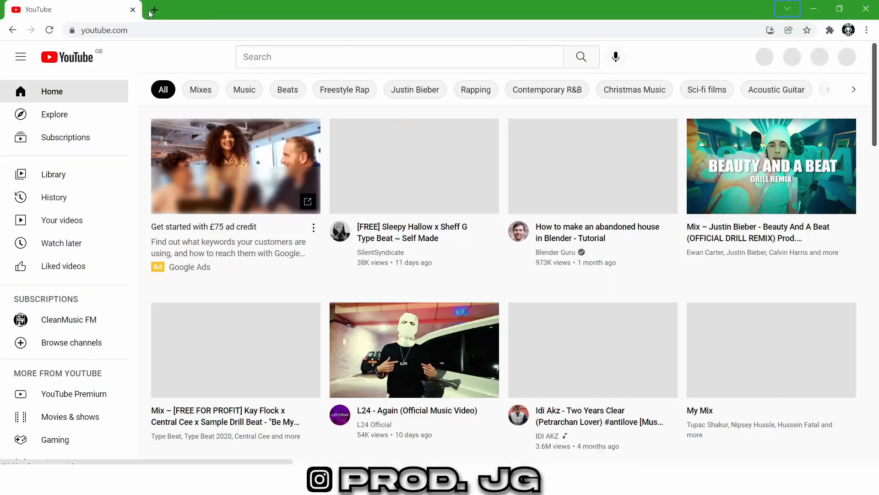
pyautogui.click(152, 10)
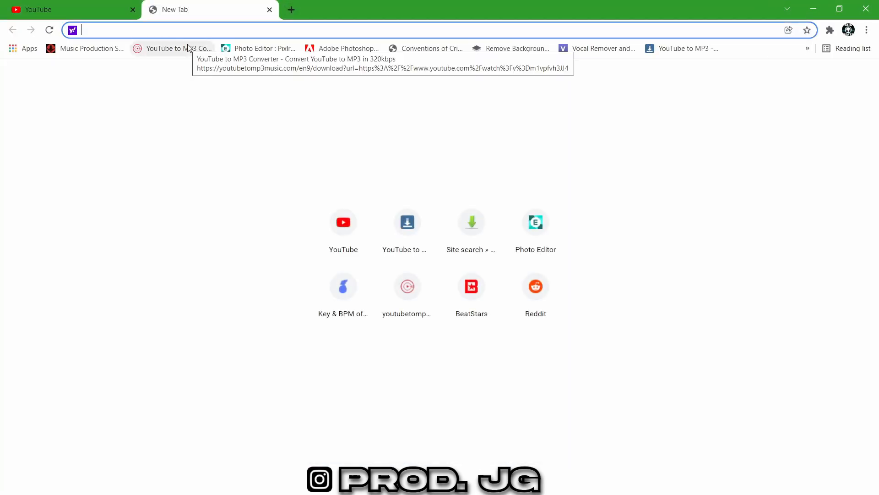
pyautogui.write('tu')
pyautogui.press('Return')
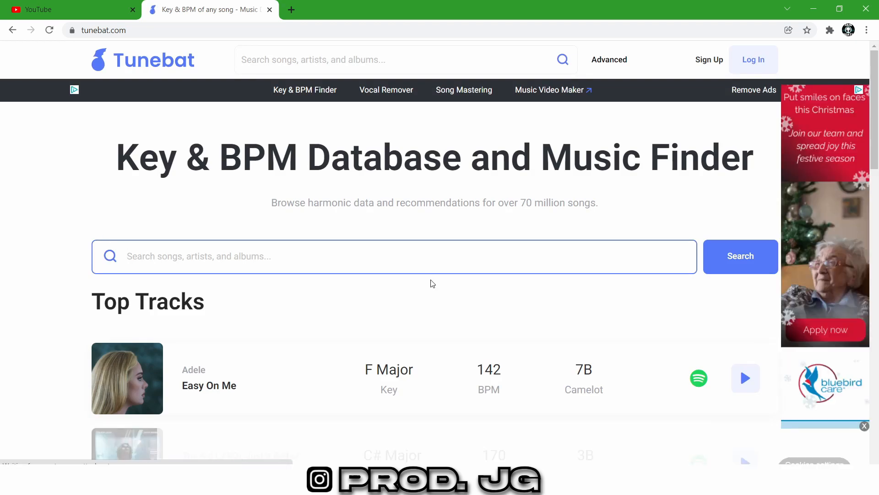
# Step: Search Tunebat for "stay the night" to look up the song's key and BPM, and return to FL Studio
pyautogui.write('stay the n')
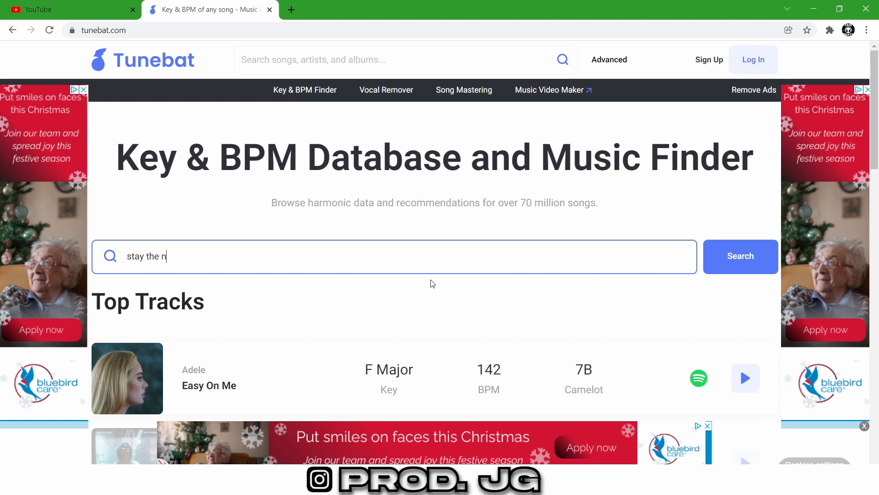
pyautogui.write('ight')
pyautogui.press('Return')
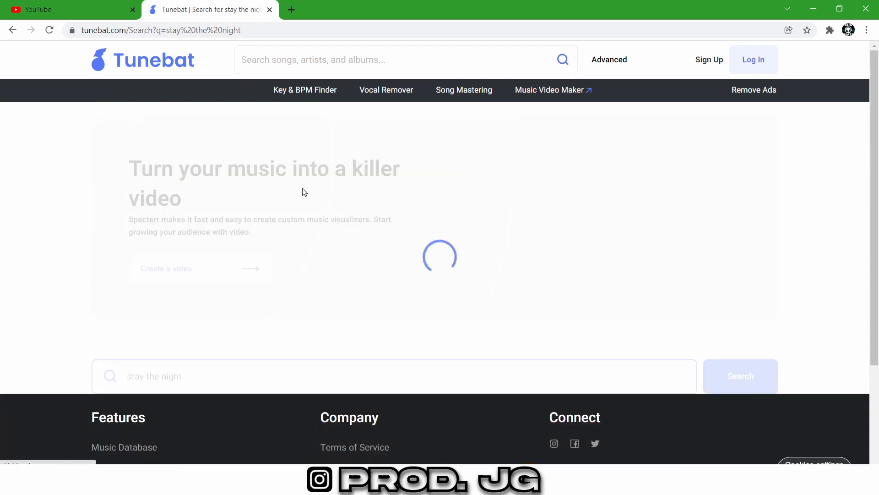
pyautogui.scroll(-4, 303, 191)
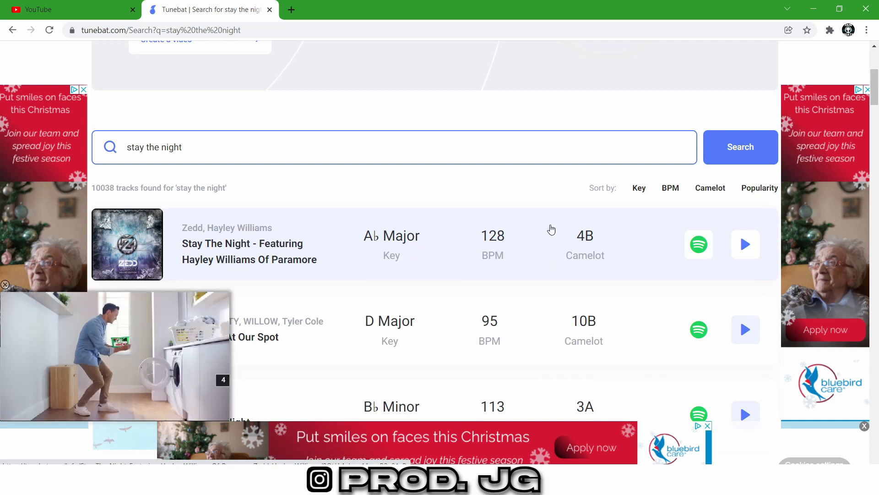
pyautogui.click(814, 9)
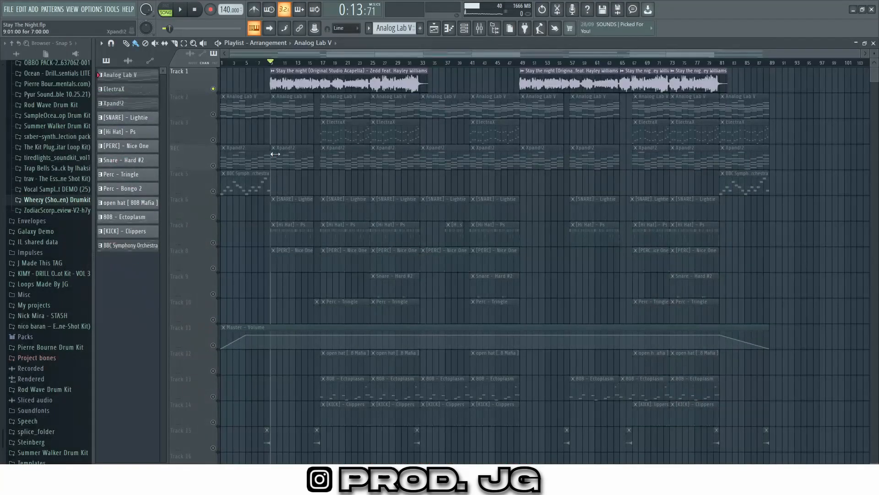
# Step: Try a project tempo of 134 BPM and put it back to 140 BPM, without restretching the channels
pyautogui.scroll(3, 228, 95)
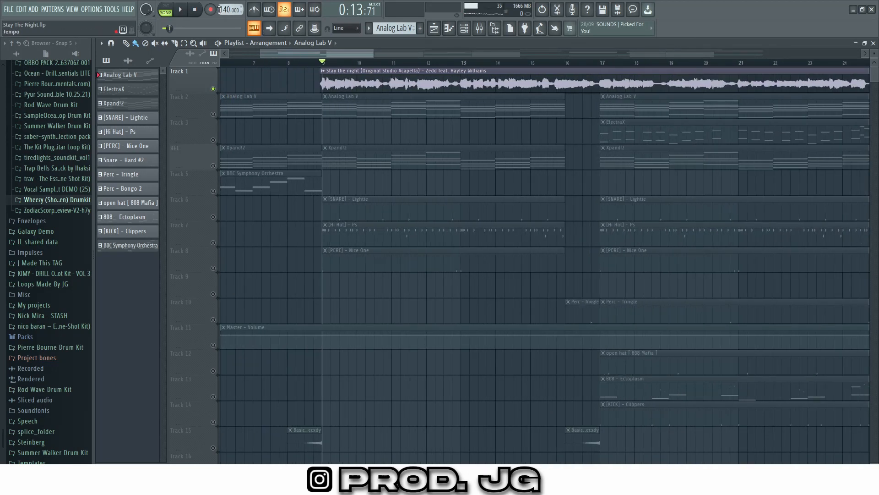
pyautogui.moveTo(222, 11); pyautogui.dragTo(224, 22)
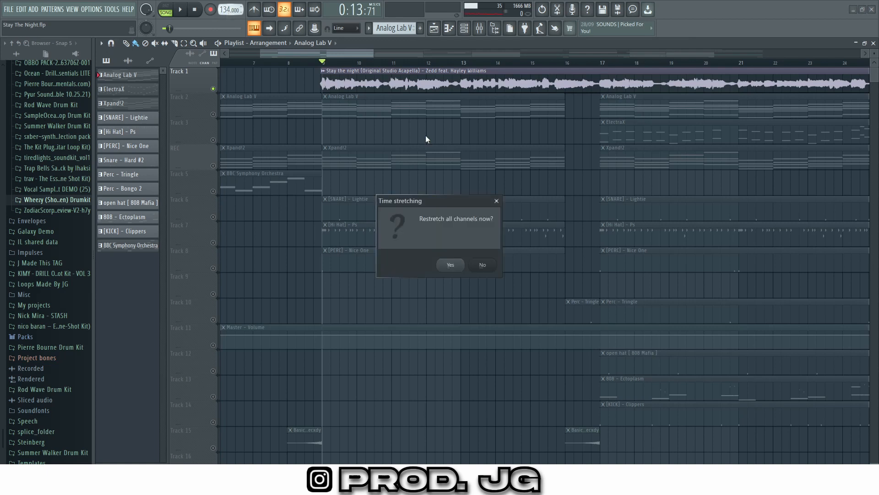
pyautogui.click(496, 202)
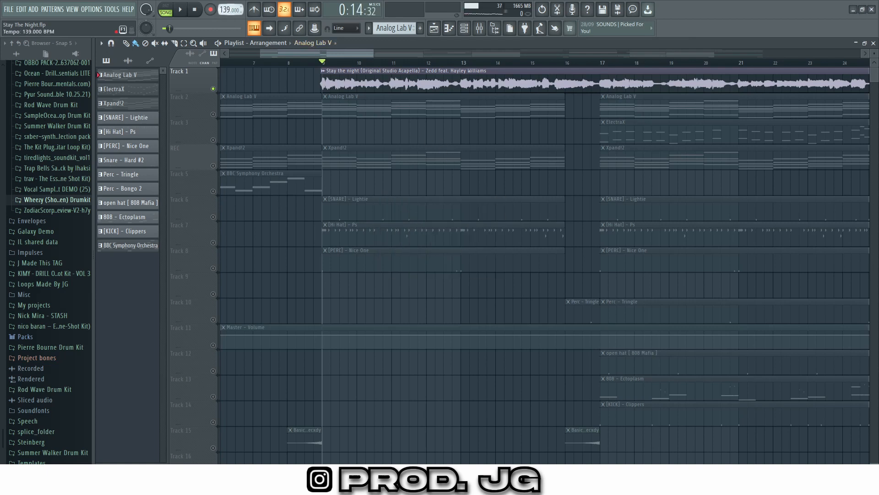
pyautogui.moveTo(224, 10); pyautogui.dragTo(224, 8)
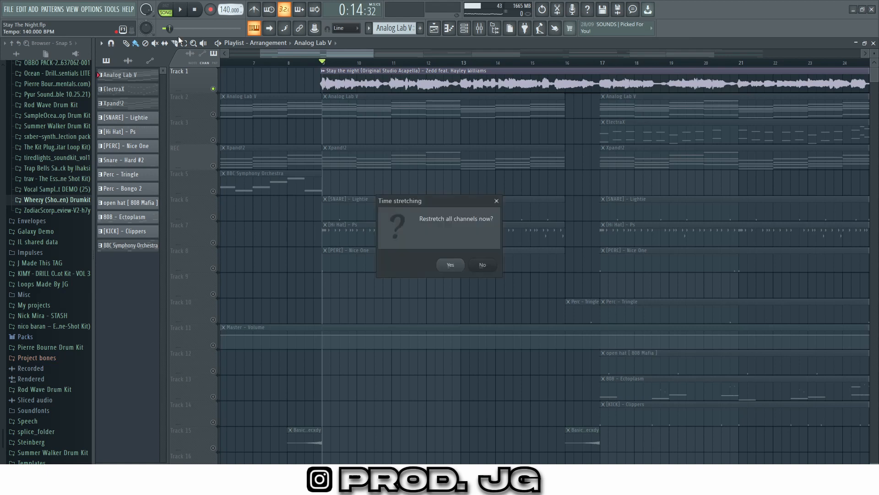
pyautogui.click(495, 201)
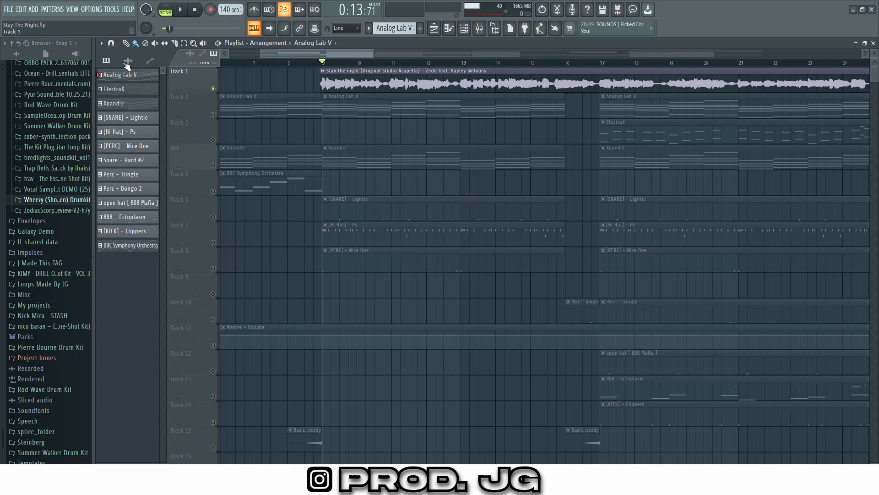
# Step: Open the settings of the Stay the night acapella audio clip and set its time-stretching mode to Resample
pyautogui.click(127, 60)
pyautogui.click(135, 78)
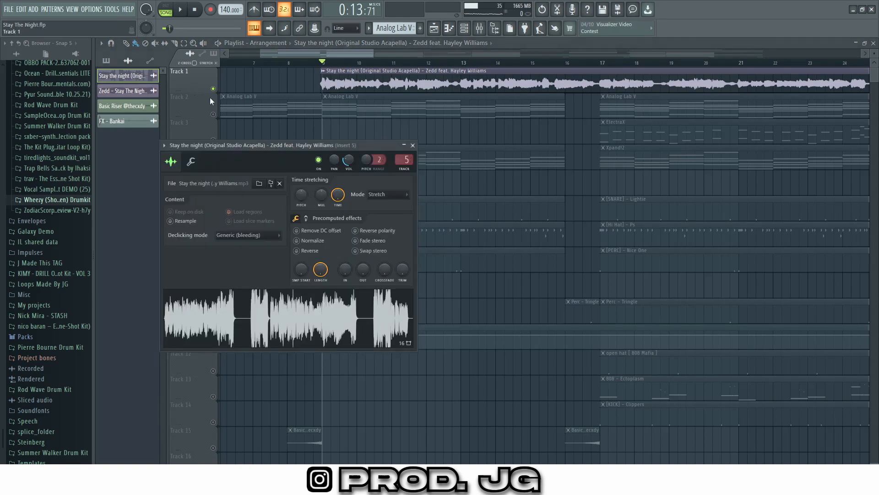
pyautogui.click(387, 194)
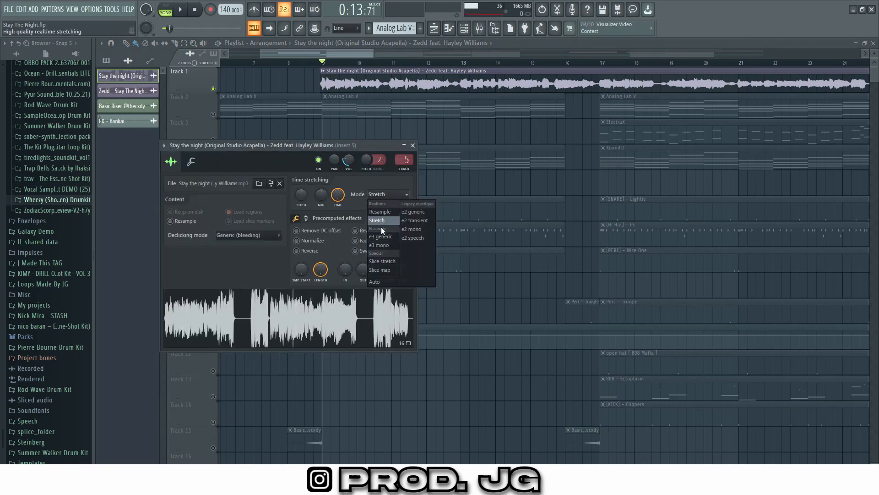
pyautogui.click(384, 212)
pyautogui.click(388, 199)
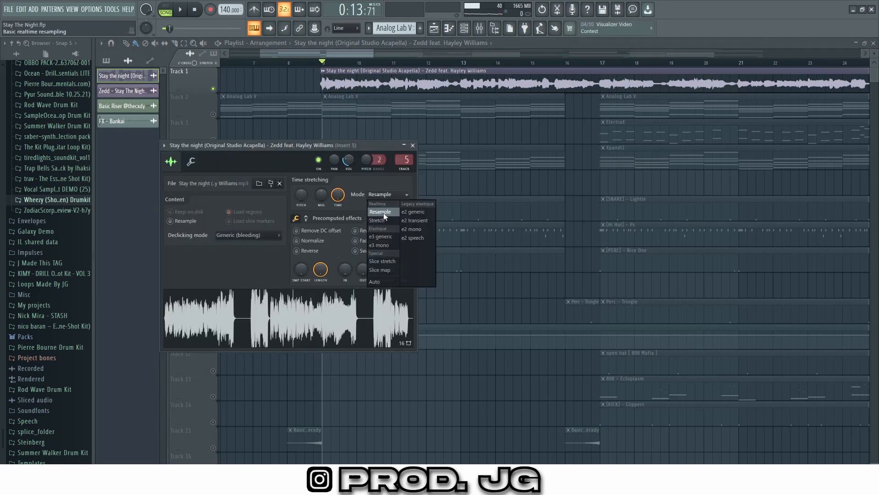
pyautogui.click(382, 214)
pyautogui.click(412, 145)
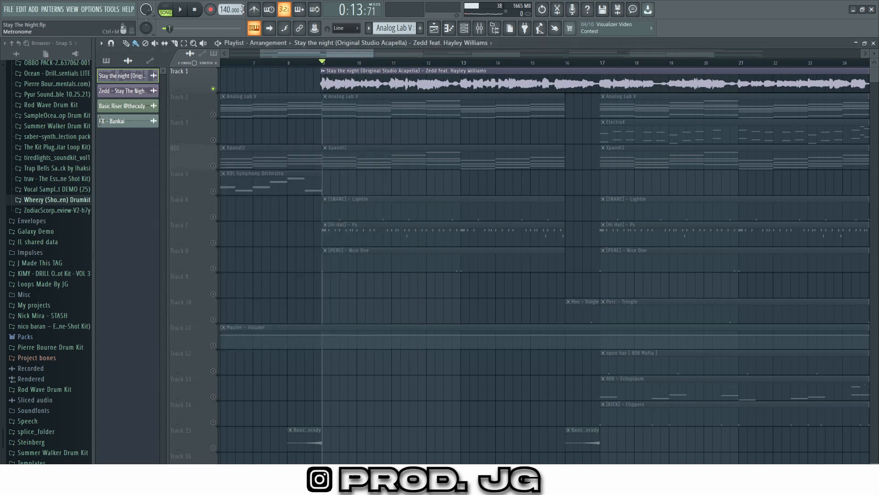
pyautogui.scroll(-4, 385, 183)
pyautogui.scroll(-2, 385, 184)
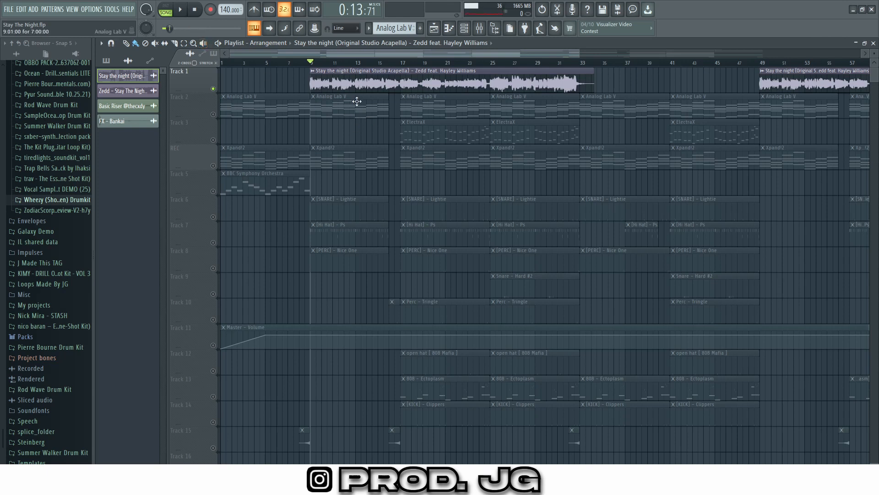
pyautogui.scroll(-3, 358, 112)
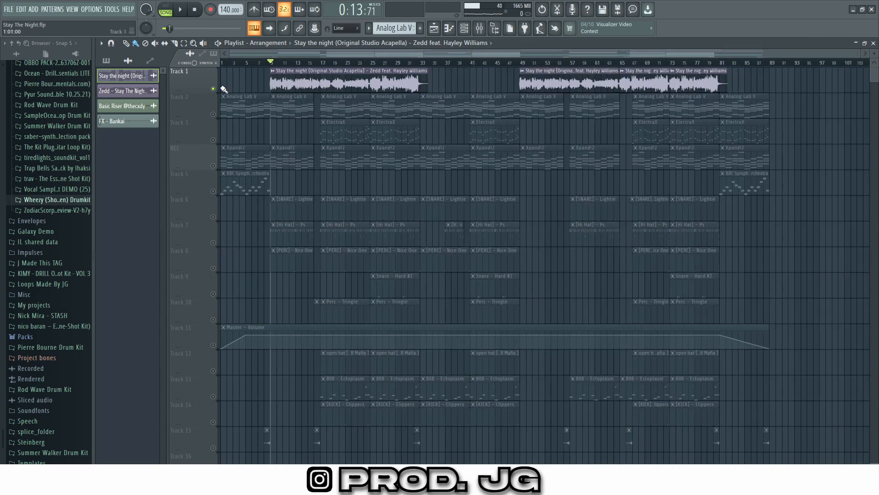
pyautogui.scroll(3, 286, 77)
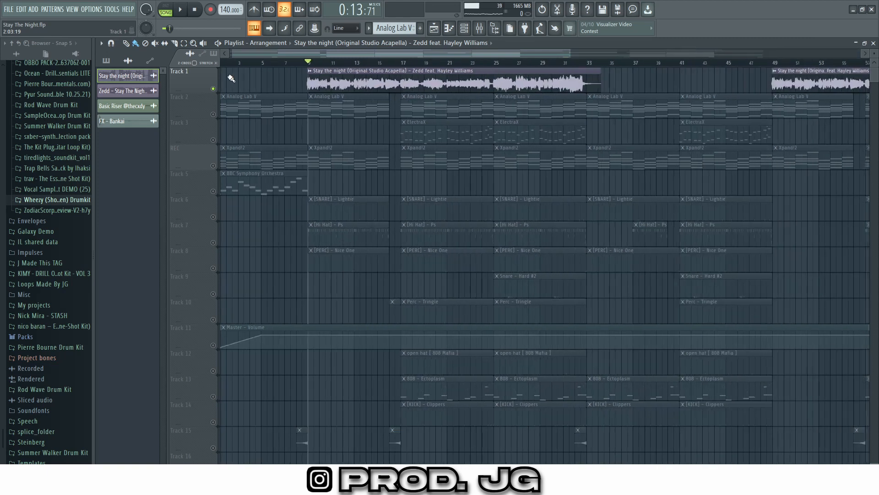
pyautogui.scroll(-3, 290, 72)
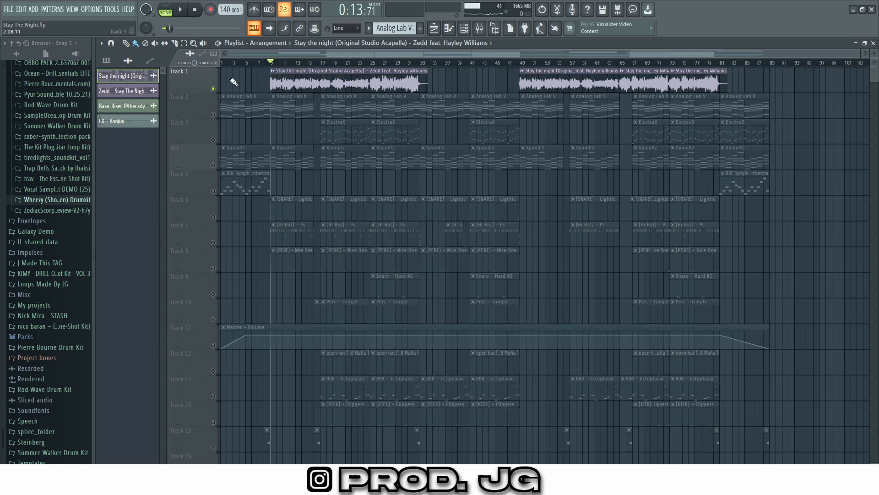
pyautogui.scroll(3, 233, 79)
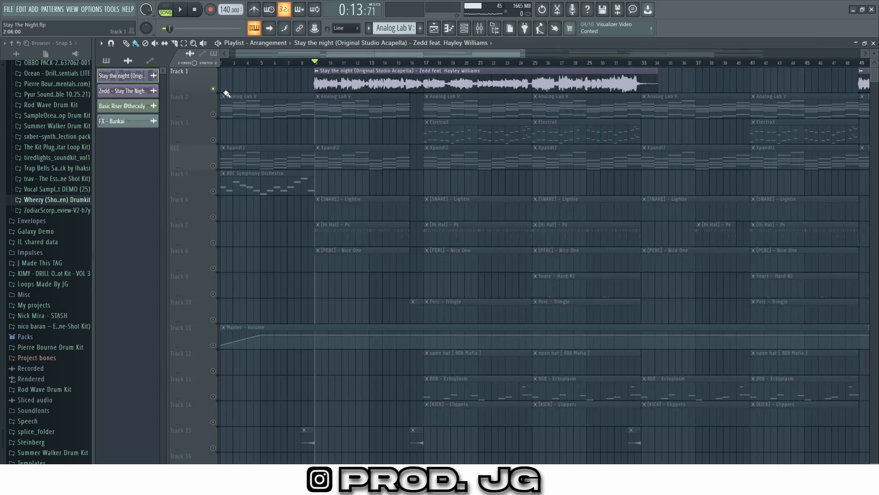
pyautogui.scroll(-3, 232, 87)
# Step: Try the full Zedd - Stay The Night song clip on Track 3 from bar 1 and remove it again
pyautogui.moveTo(124, 91); pyautogui.dragTo(220, 130)
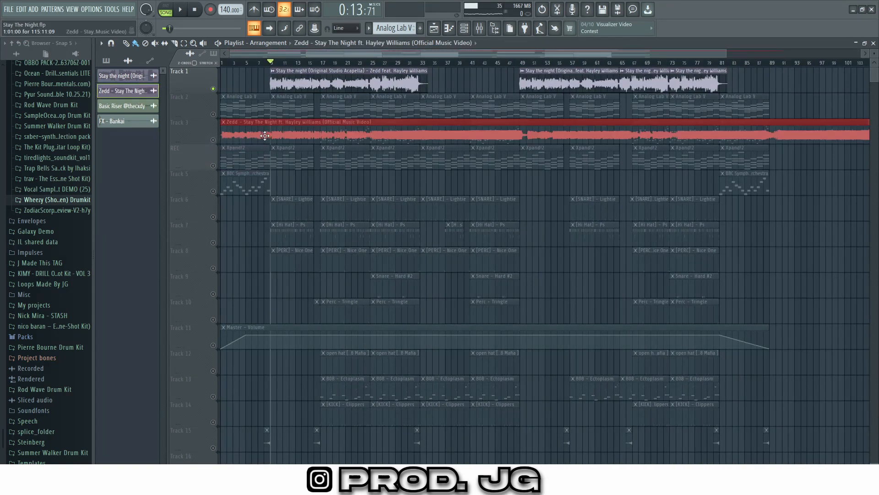
pyautogui.scroll(6, 339, 123)
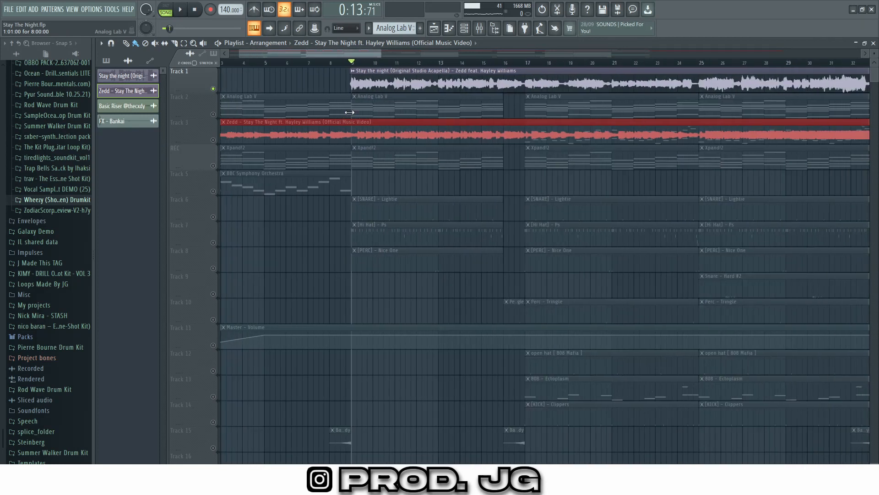
pyautogui.scroll(-6, 367, 131)
pyautogui.rightClick(364, 131)
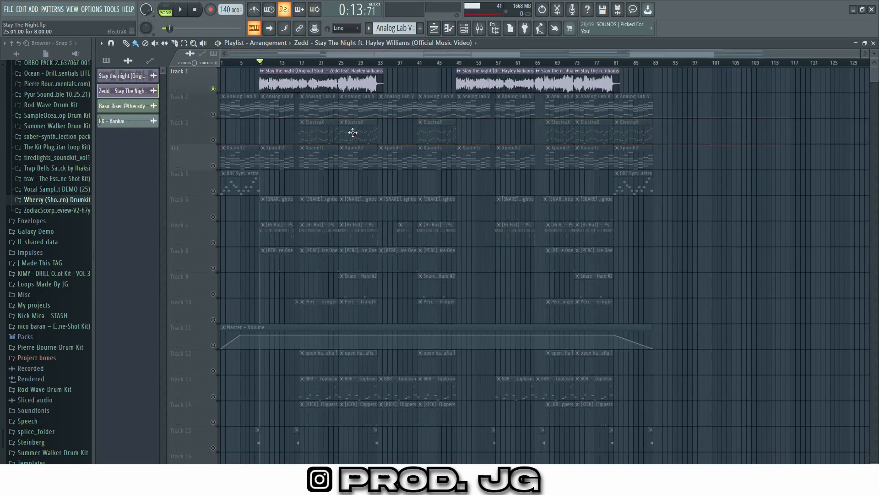
# Step: Mute the acapella on Track 1 and enable only the Analog Lab V pattern on Track 2
pyautogui.click(213, 89)
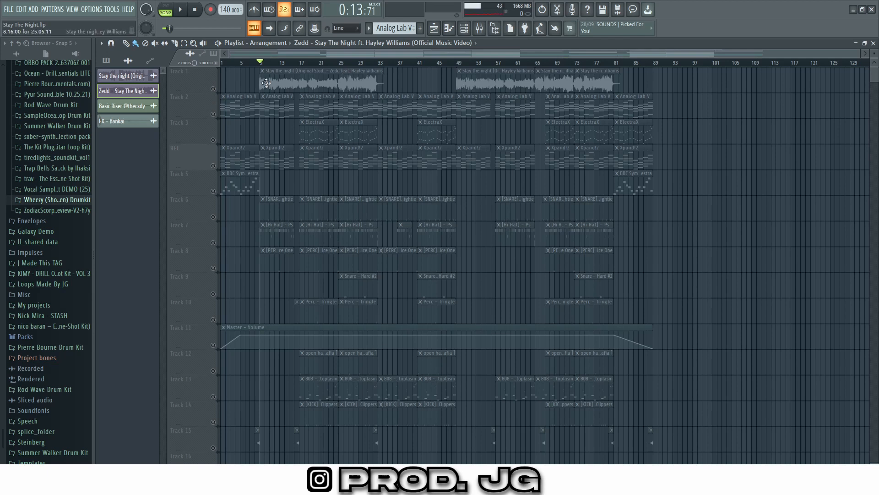
pyautogui.scroll(1, 256, 112)
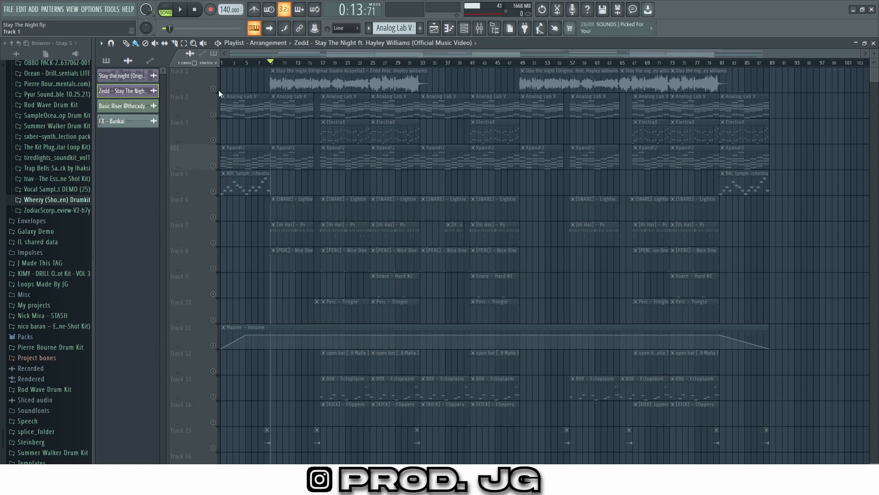
pyautogui.click(213, 115)
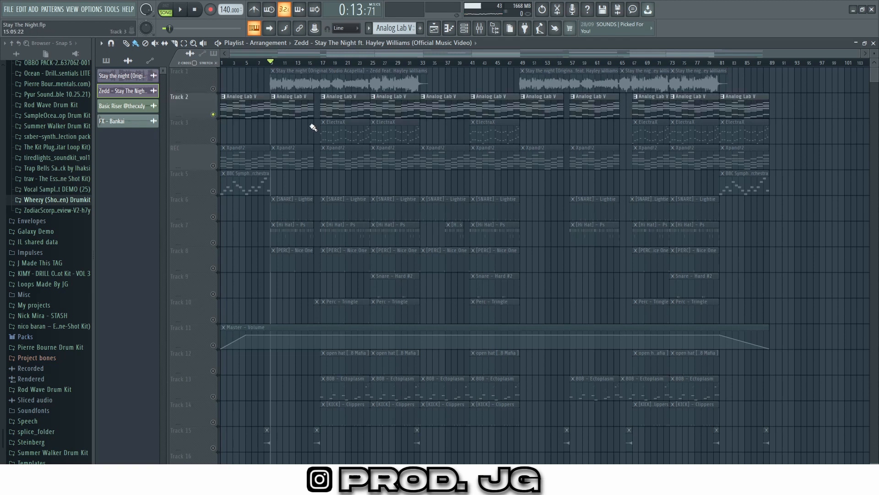
pyautogui.scroll(3, 313, 128)
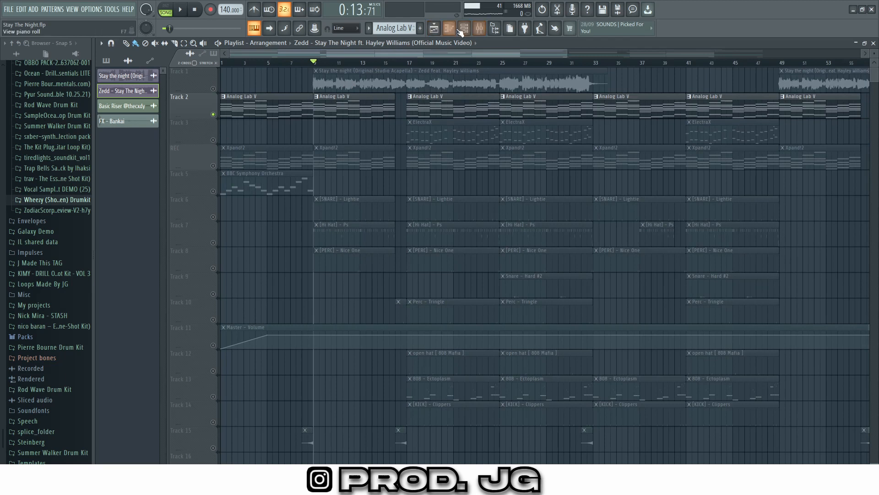
# Step: Open the channel rack and set its channel filter to All
pyautogui.click(464, 29)
pyautogui.click(318, 61)
pyautogui.click(311, 71)
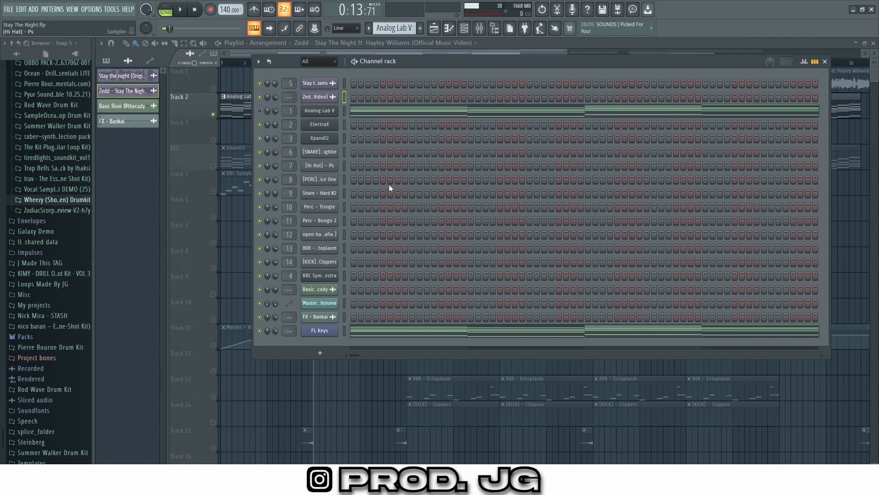
# Step: Open the FL Keys channel's notes in the piano roll and examine the eight-bar chord progression
pyautogui.click(375, 333)
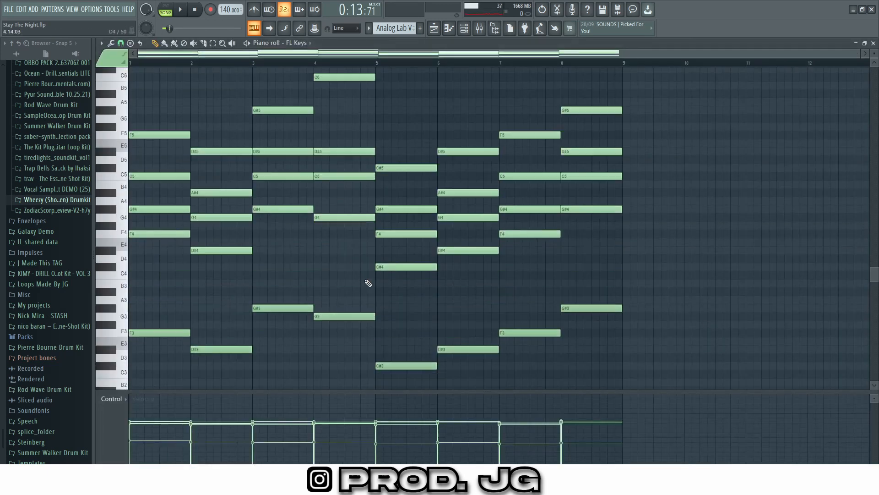
pyautogui.moveTo(874, 53); pyautogui.dragTo(874, 51)
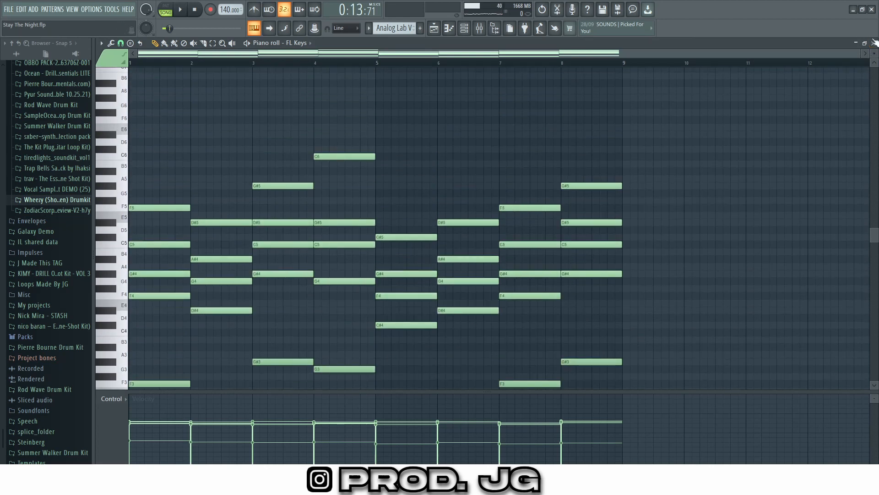
pyautogui.moveTo(874, 54); pyautogui.dragTo(875, 52)
pyautogui.scroll(-2, 515, 178)
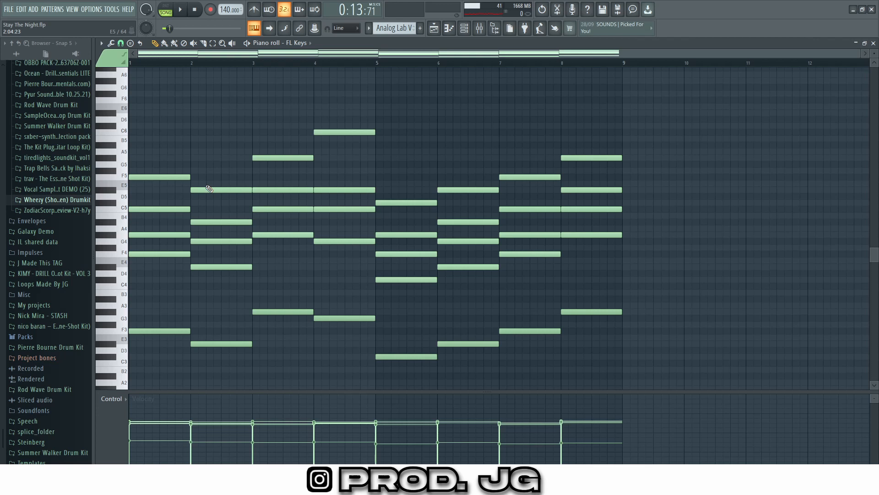
pyautogui.scroll(2, 153, 353)
# Step: Audition individual keys around F4 on the FL Keys piano roll keyboard and examine the chord notes
pyautogui.click(116, 254)
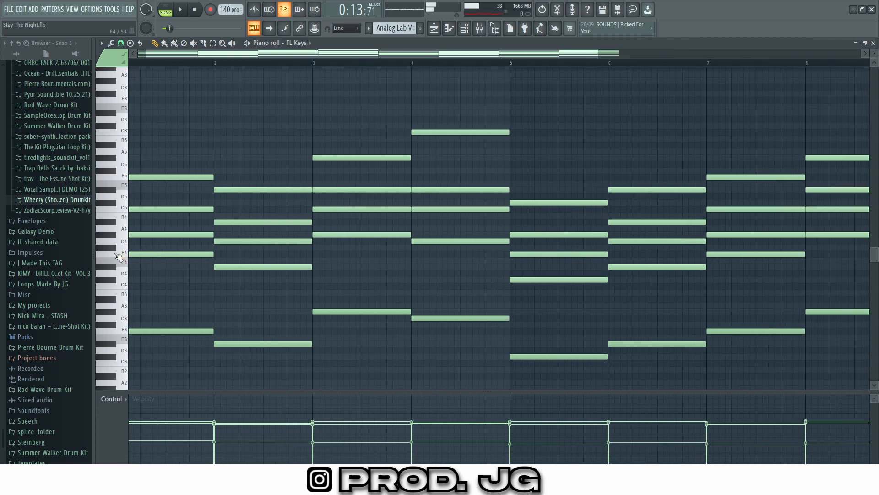
pyautogui.click(121, 263)
pyautogui.click(120, 274)
pyautogui.click(112, 267)
pyautogui.click(111, 228)
pyautogui.click(110, 237)
pyautogui.click(110, 238)
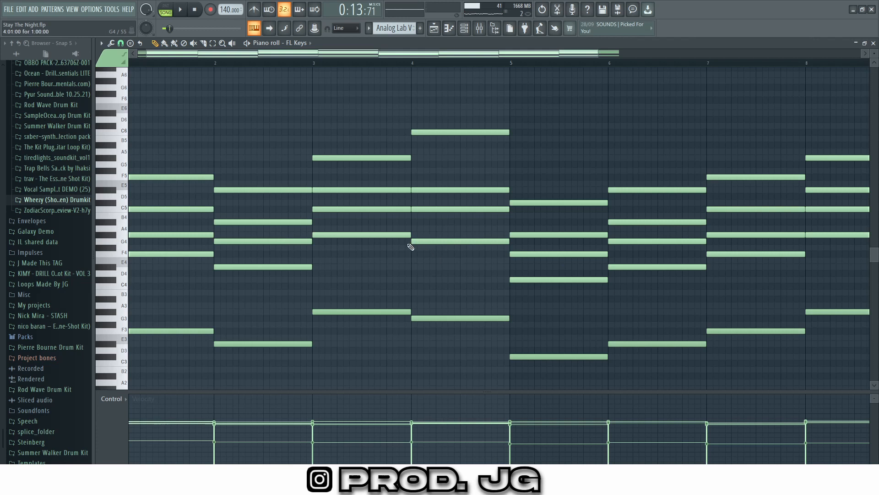
pyautogui.scroll(-2, 292, 247)
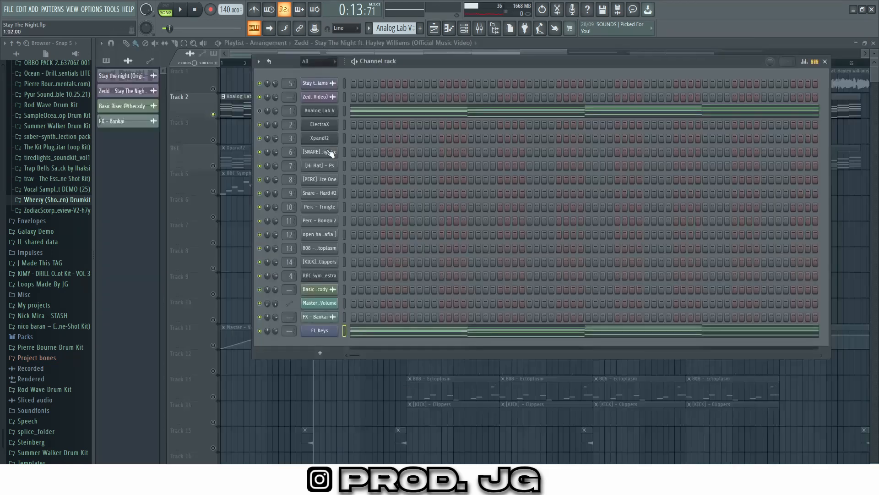
# Step: Compare the FL Keys notes with the Analog Lab V notes in the piano roll and return playback to the start
pyautogui.click(373, 334)
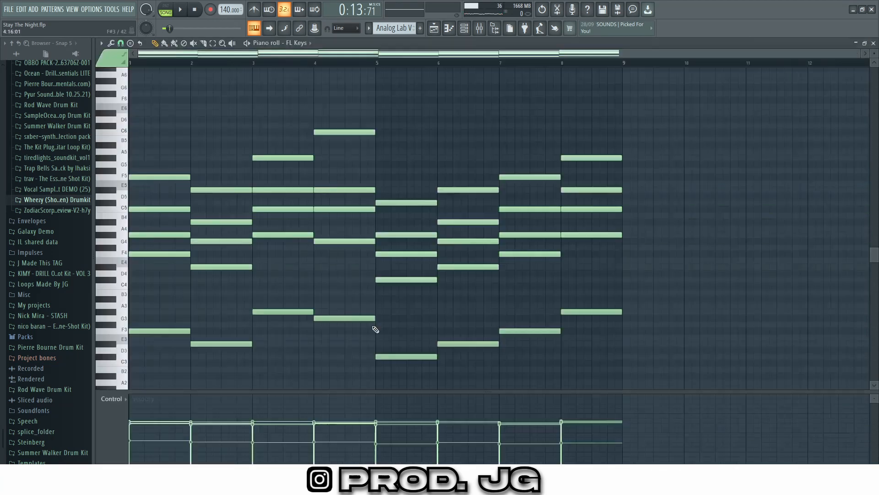
pyautogui.press('space')
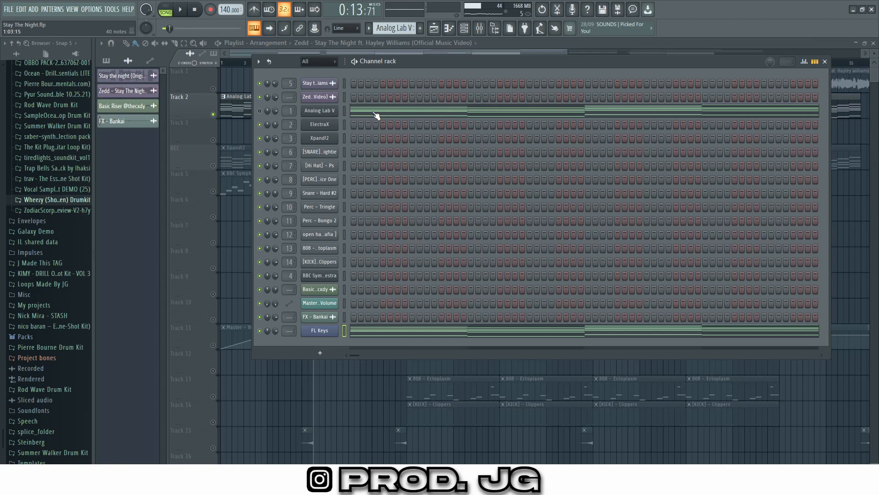
pyautogui.click(374, 112)
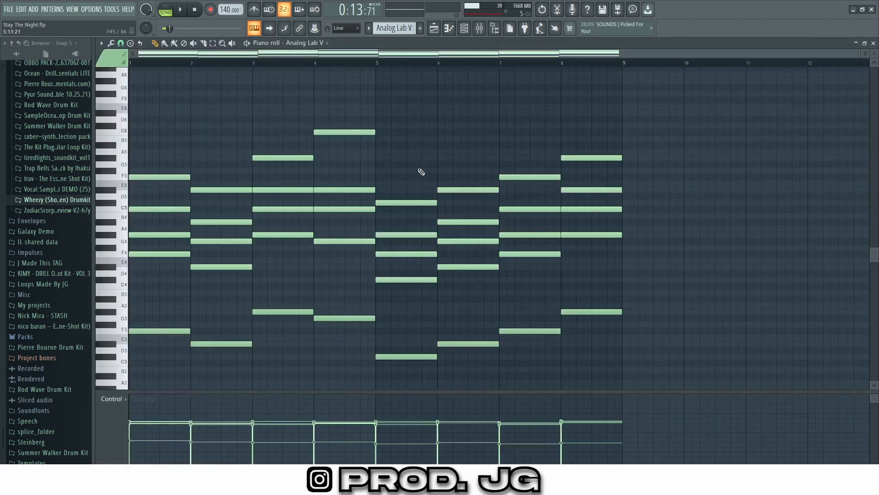
pyautogui.click(169, 11)
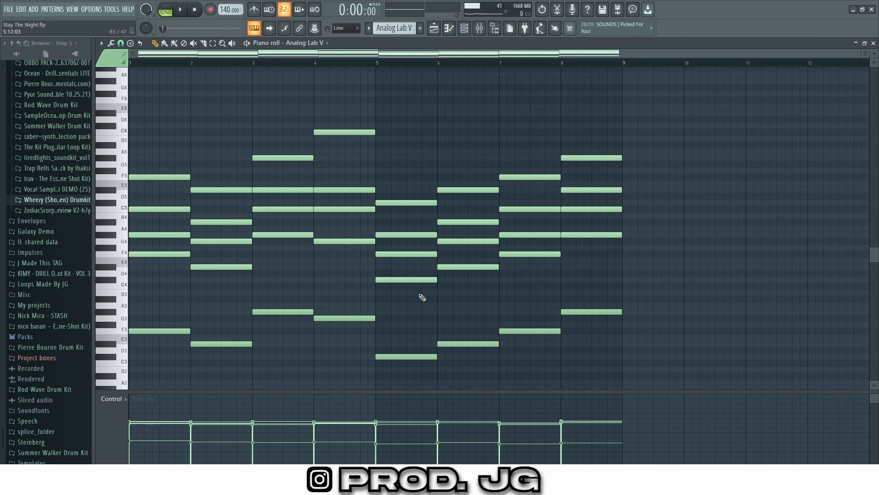
# Step: Preview the randomizer and the strumizer on the Analog Lab V chords, discard both and return to the playlist
pyautogui.hotkey('alt', 'r')
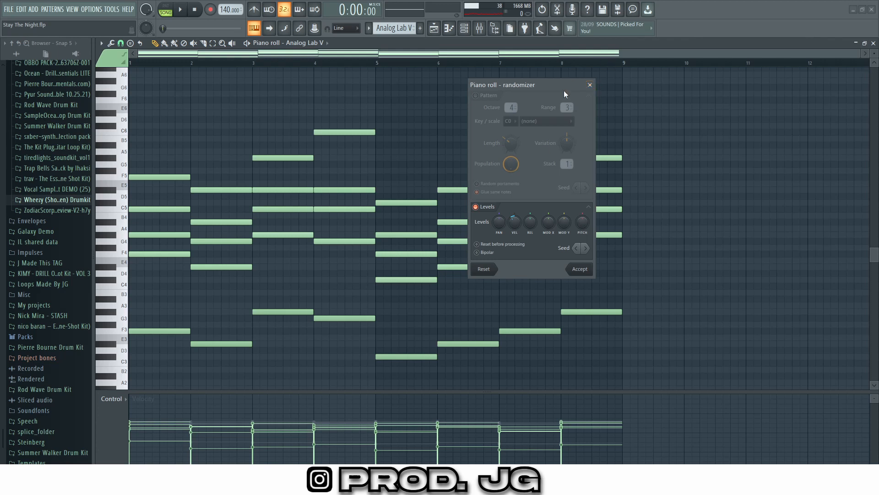
pyautogui.click(591, 89)
pyautogui.scroll(-5, 422, 262)
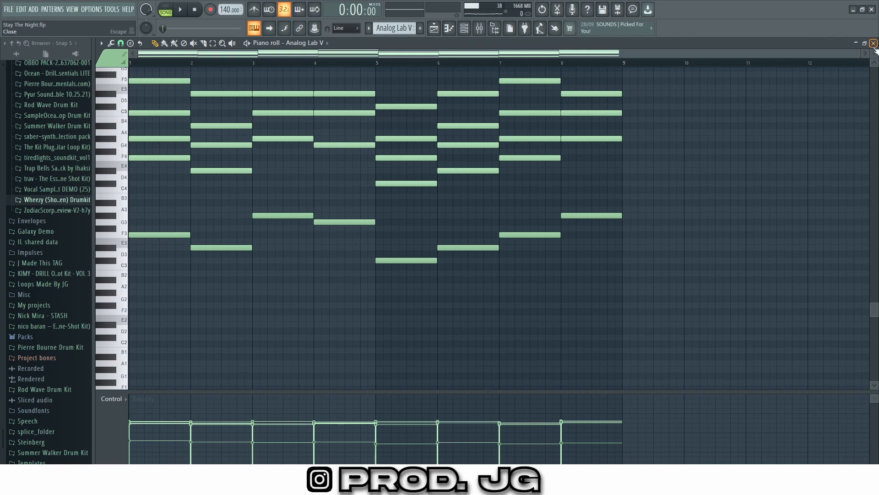
pyautogui.hotkey('alt', 's')
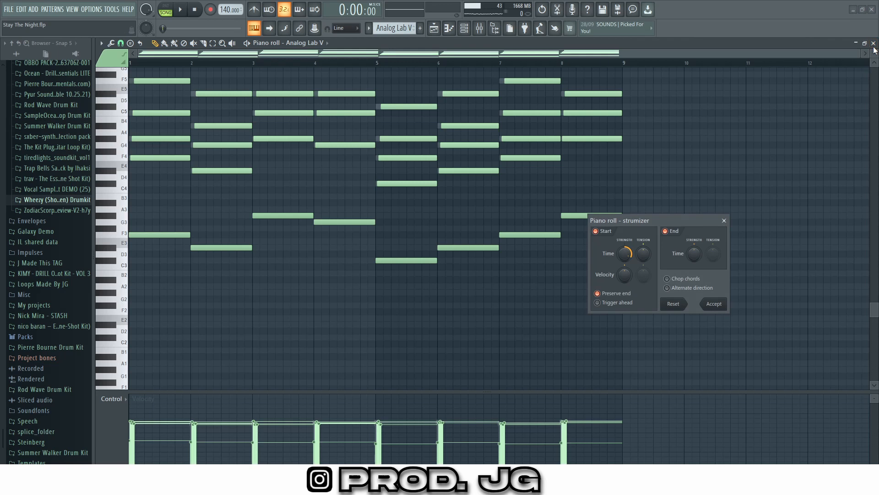
pyautogui.click(728, 221)
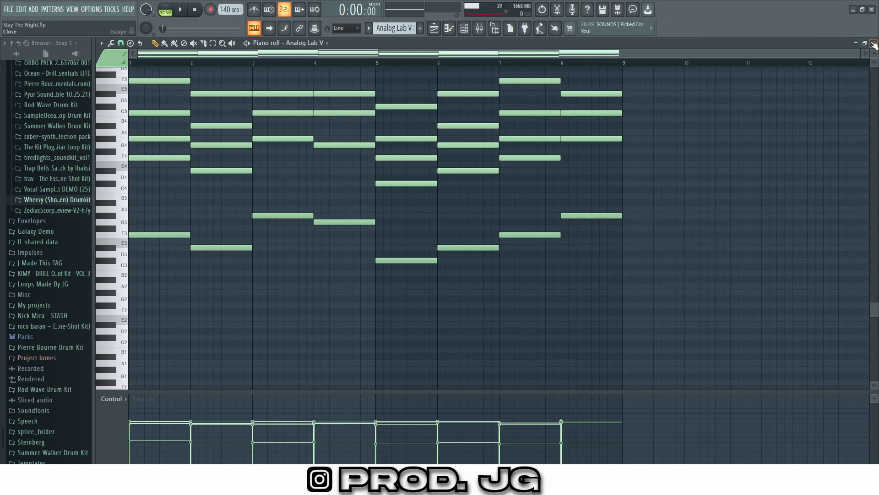
pyautogui.click(874, 43)
pyautogui.click(826, 62)
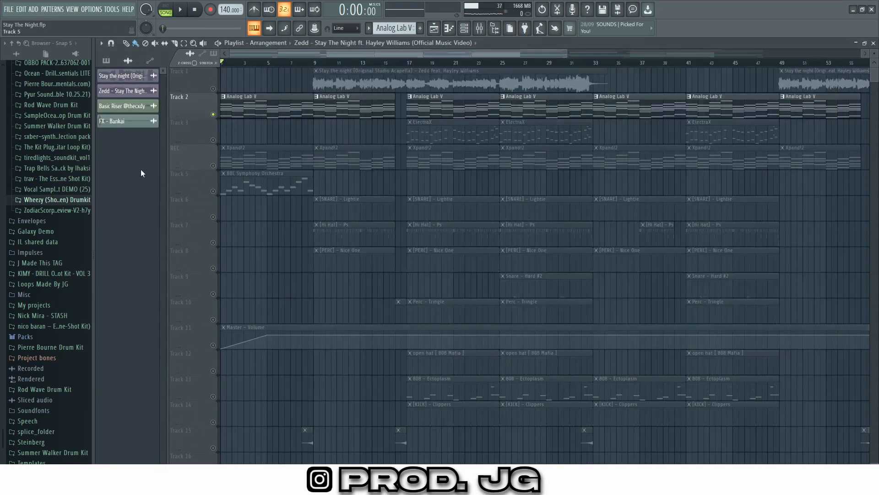
# Step: Inspect the Fruity parametric EQ 2, Fruity Reeverb 2 and Fruity Limiter on mixer Insert 1
pyautogui.click(480, 28)
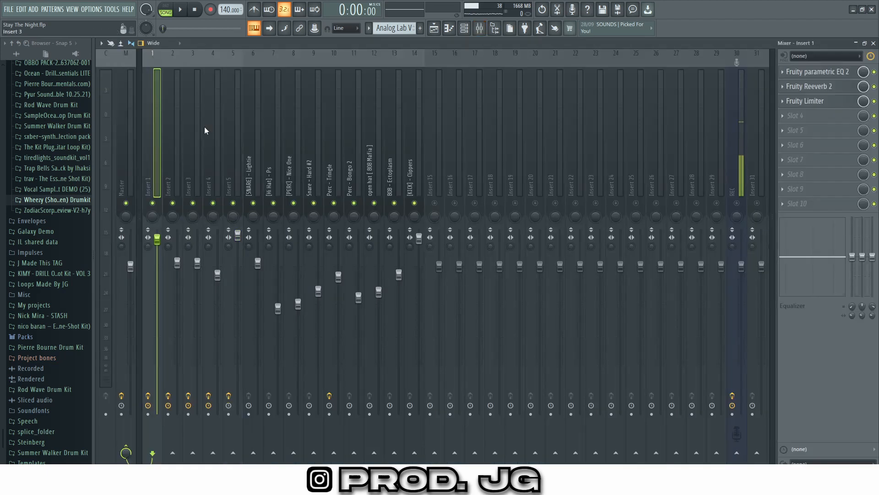
pyautogui.click(819, 76)
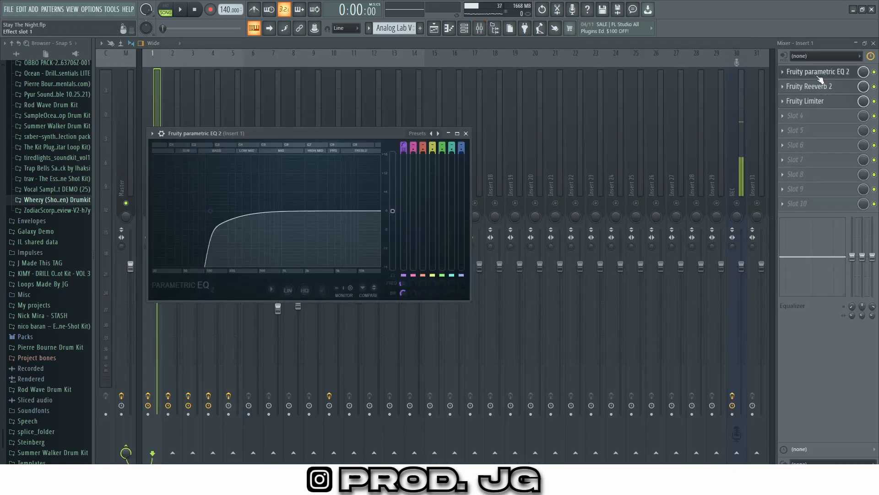
pyautogui.click(820, 78)
pyautogui.click(809, 87)
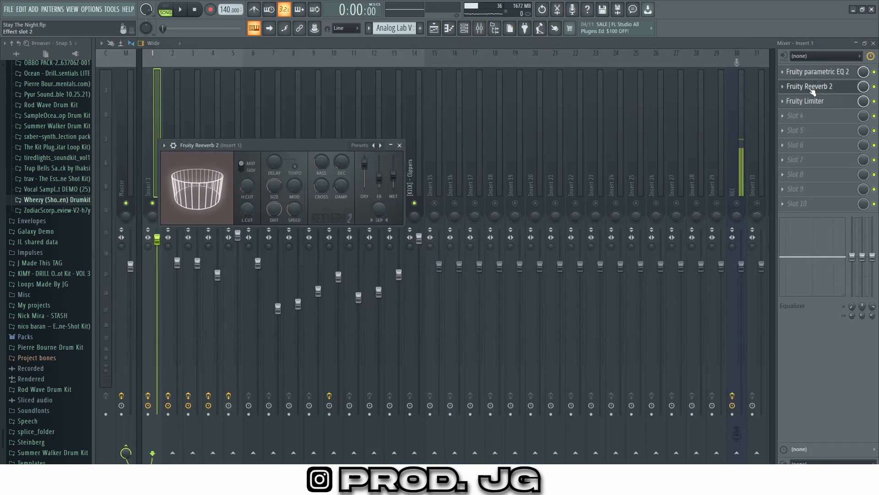
pyautogui.click(810, 88)
pyautogui.click(809, 99)
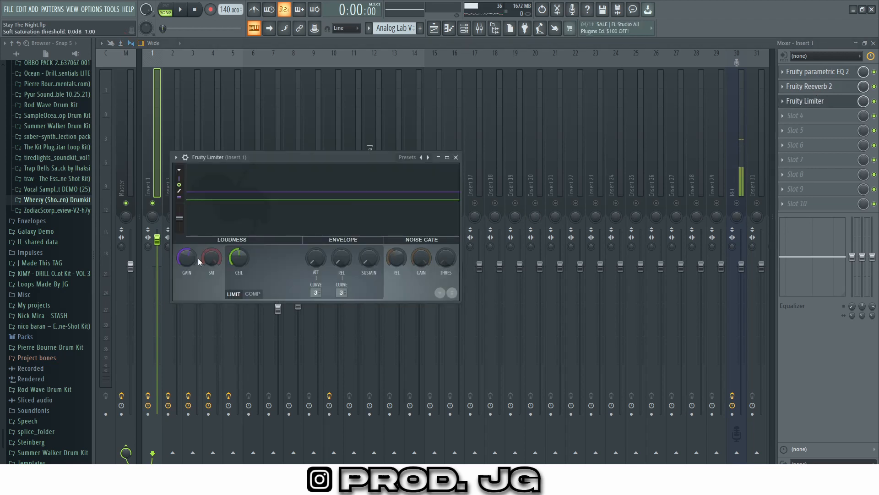
pyautogui.click(456, 157)
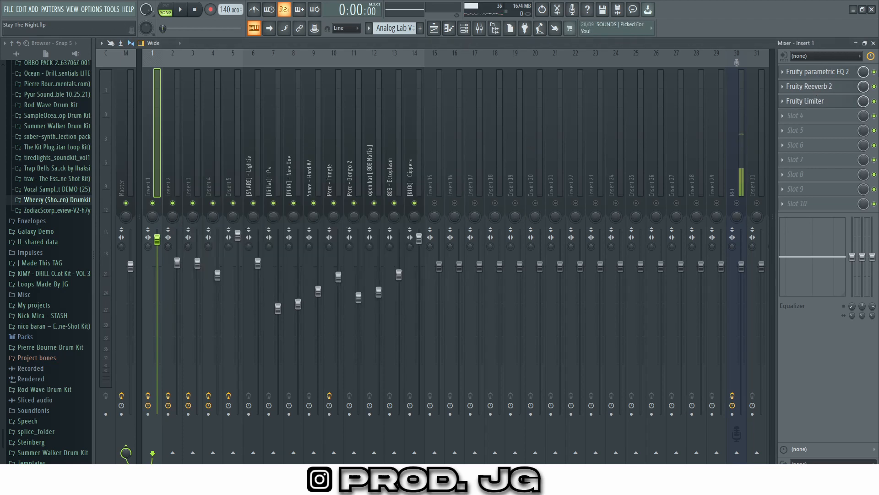
pyautogui.click(873, 43)
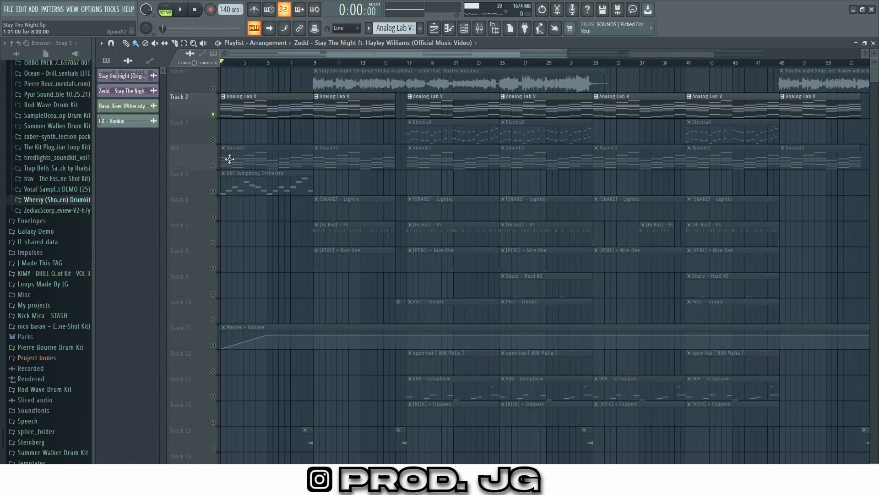
# Step: Solo the ElectraX pattern on Track 3 and play the song from bar 17
pyautogui.click(213, 168)
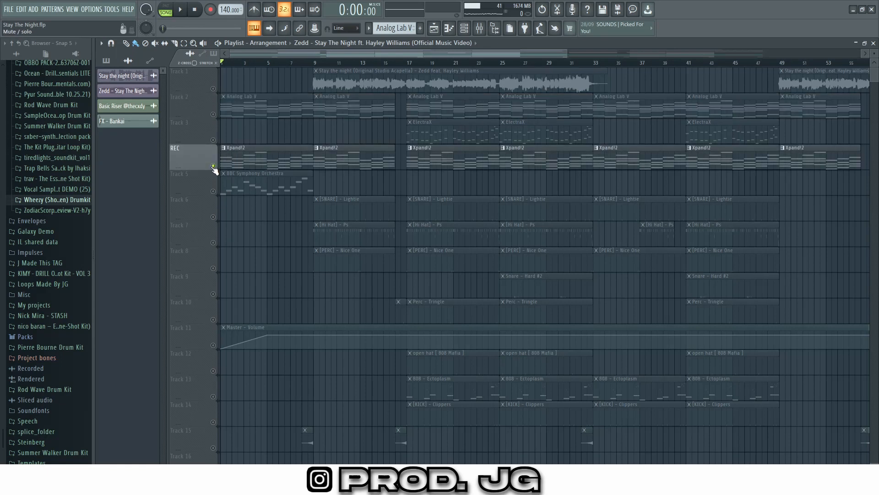
pyautogui.click(213, 140)
pyautogui.click(412, 63)
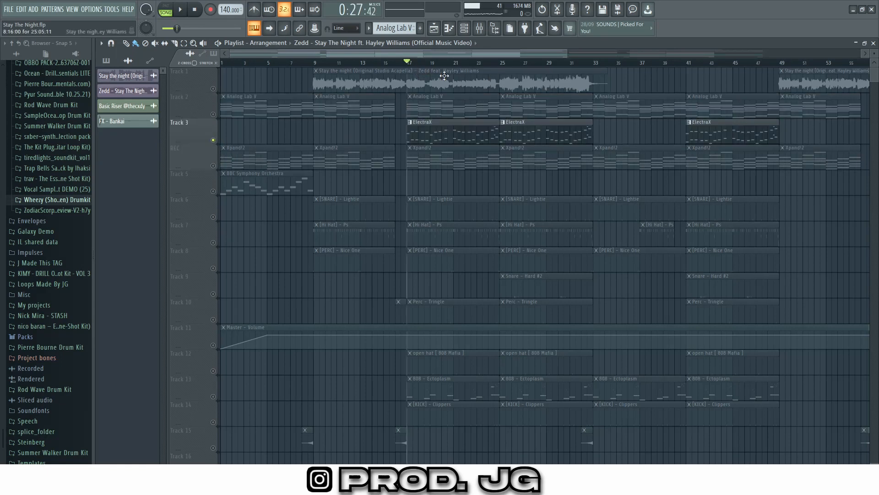
pyautogui.press('space')
pyautogui.press('F6')
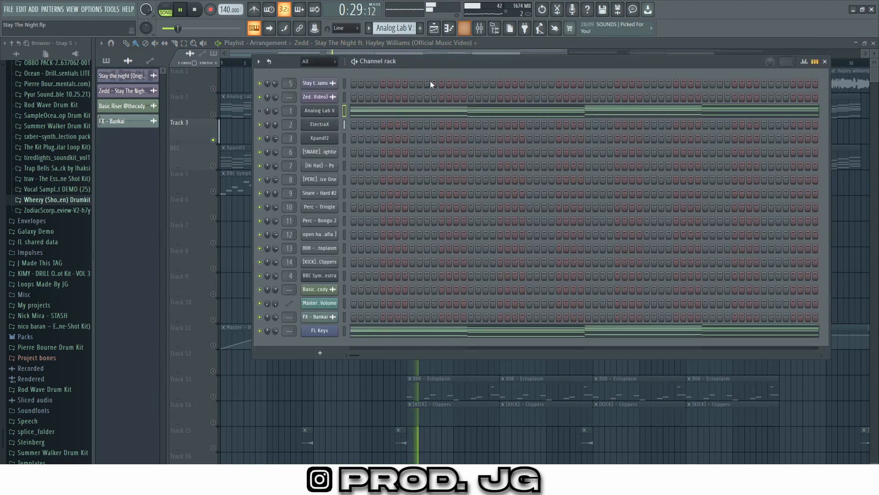
pyautogui.click(824, 61)
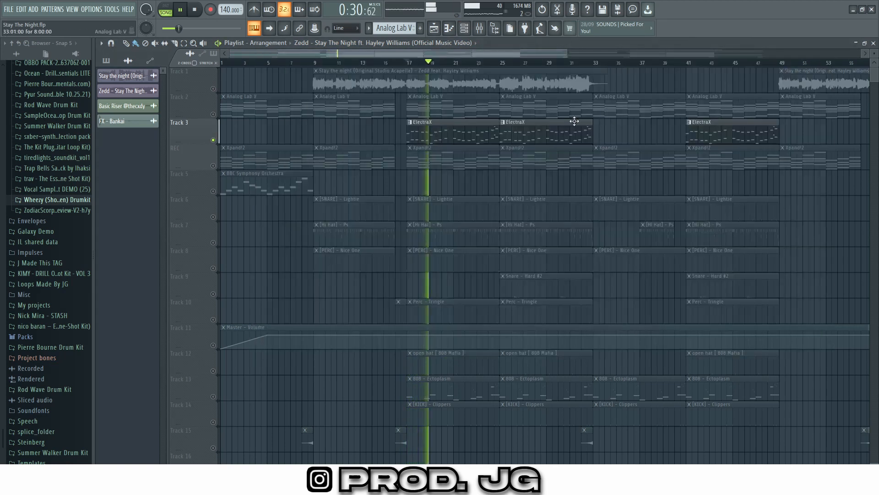
# Step: View the ElectraX melody in the piano roll during playback, stop it and return to the playlist
pyautogui.doubleClick(479, 134)
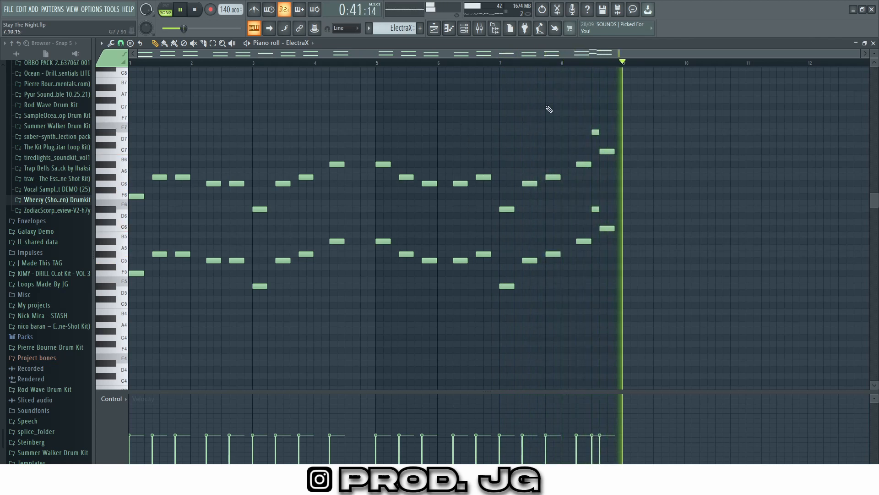
pyautogui.press('space')
pyautogui.click(480, 29)
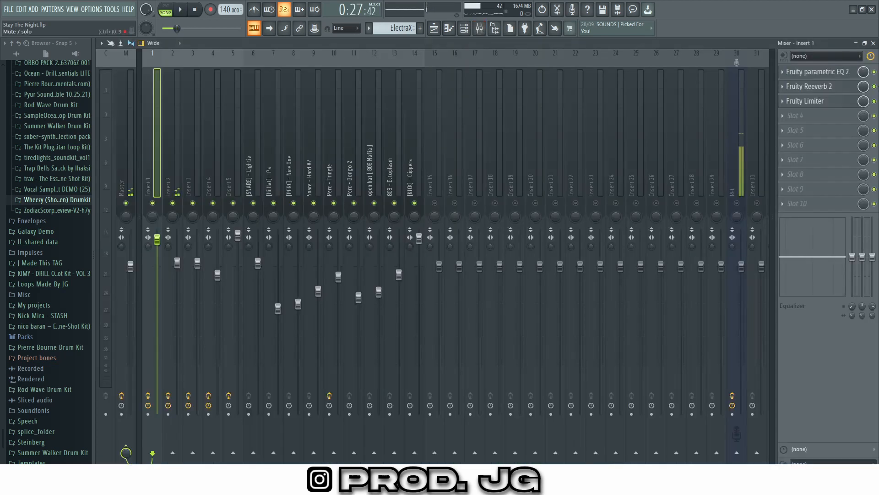
pyautogui.click(873, 43)
pyautogui.click(874, 42)
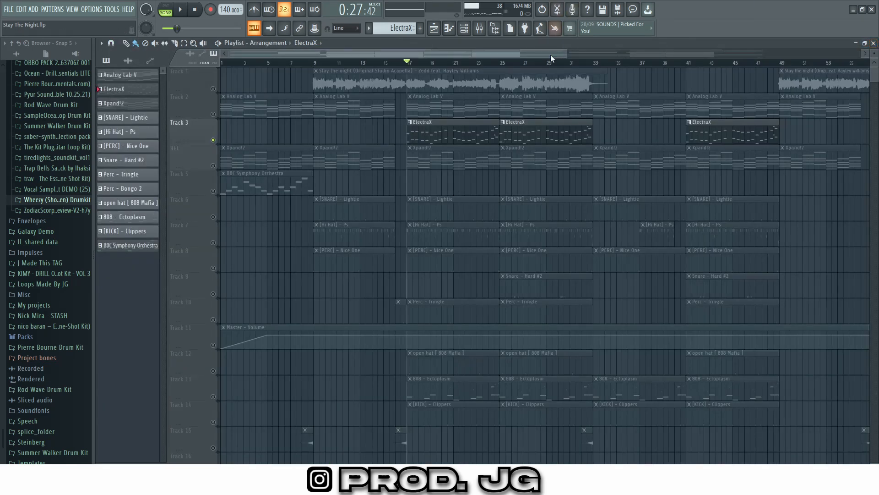
# Step: Reopen the ElectraX pattern's notes from Track 3 in the piano roll
pyautogui.click(467, 30)
pyautogui.click(468, 31)
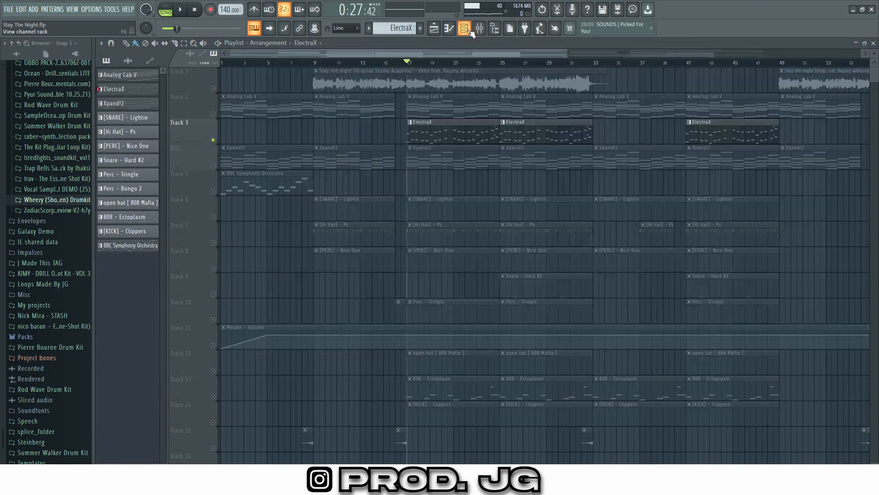
pyautogui.doubleClick(464, 129)
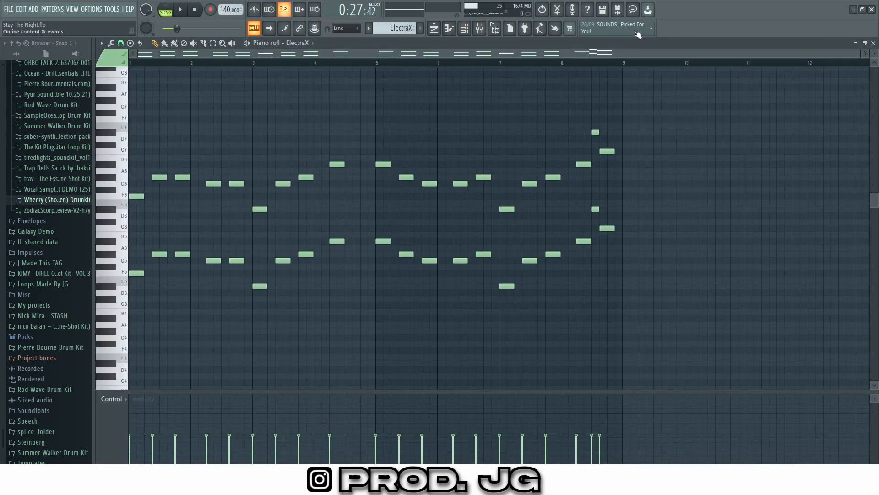
pyautogui.click(465, 29)
pyautogui.click(466, 30)
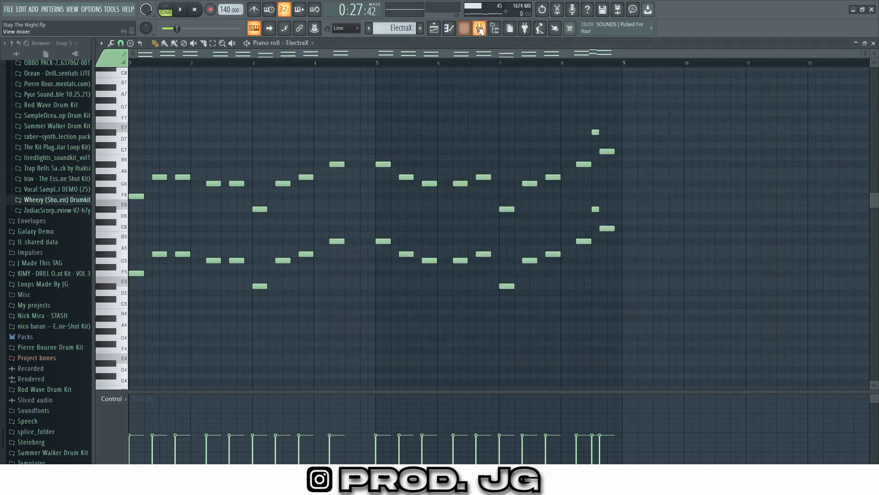
# Step: Inspect the Fruity parametric EQ 2 curve on mixer Insert 2 and close the mixer
pyautogui.click(479, 28)
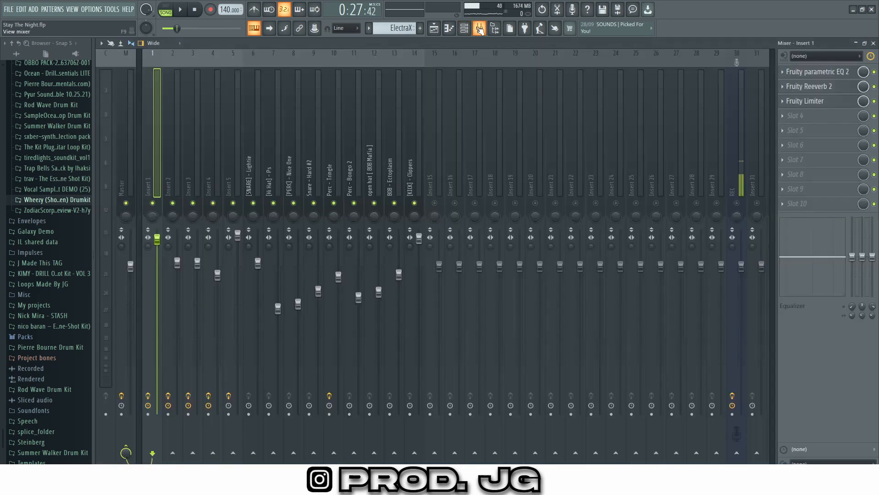
pyautogui.click(167, 176)
pyautogui.click(812, 72)
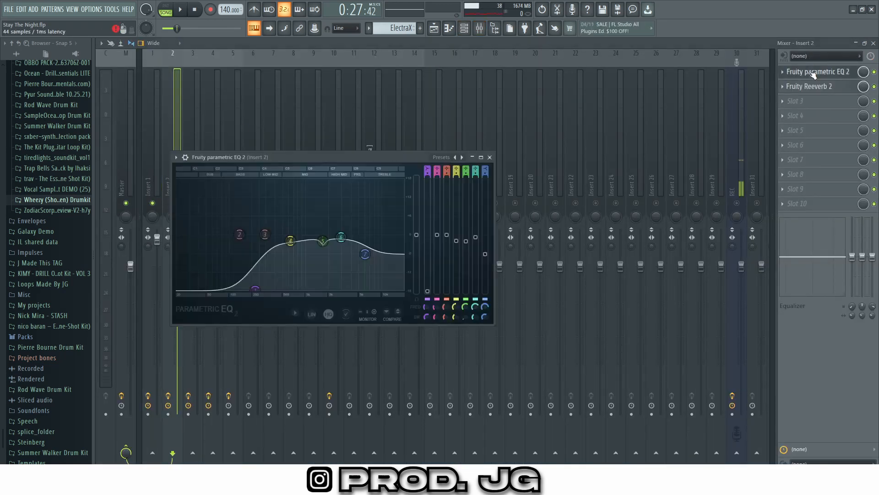
pyautogui.click(812, 72)
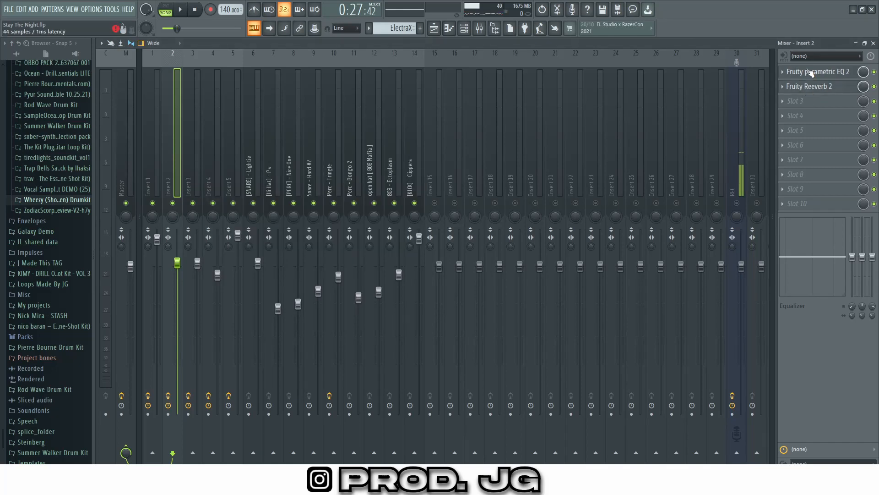
pyautogui.click(873, 42)
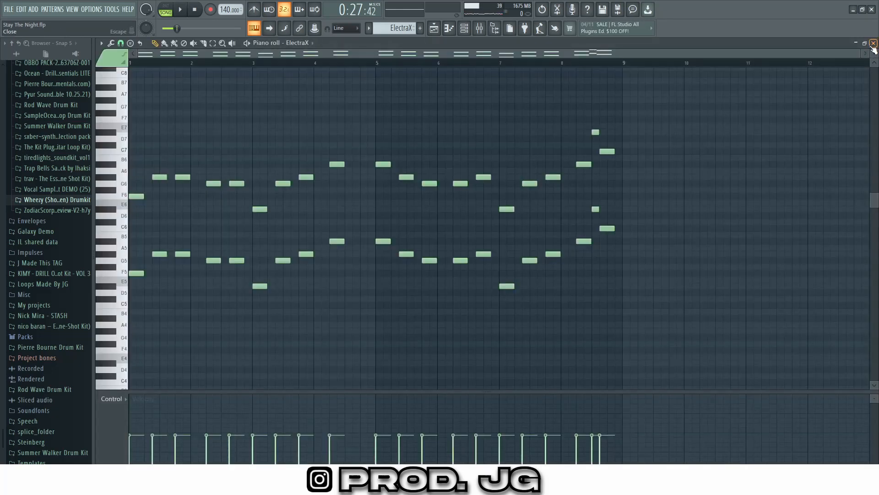
# Step: Return to the playlist, play the Xpand!2 patterns on the REC track alone from the song start, and mute the track and stop playback
pyautogui.click(873, 42)
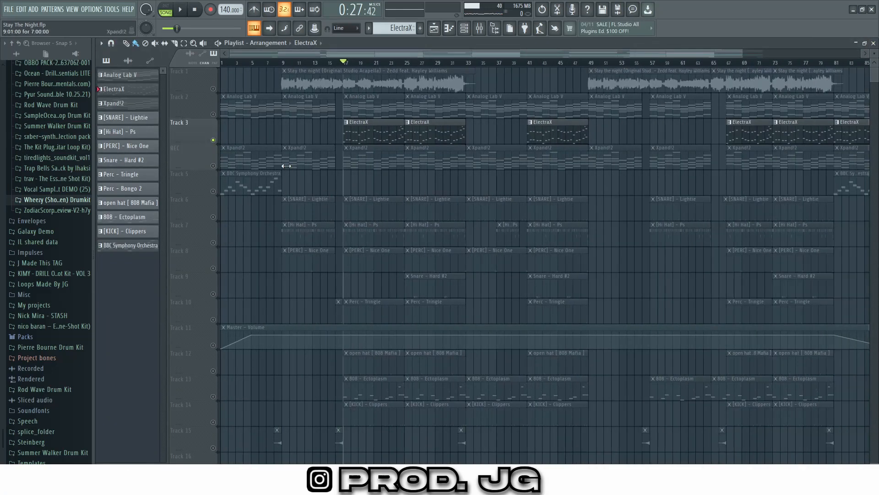
pyautogui.press('space')
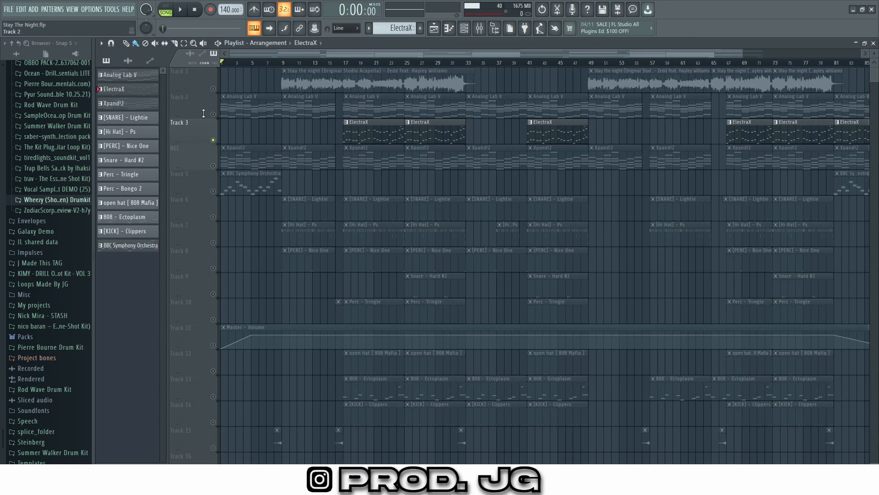
pyautogui.click(212, 160)
pyautogui.press('space')
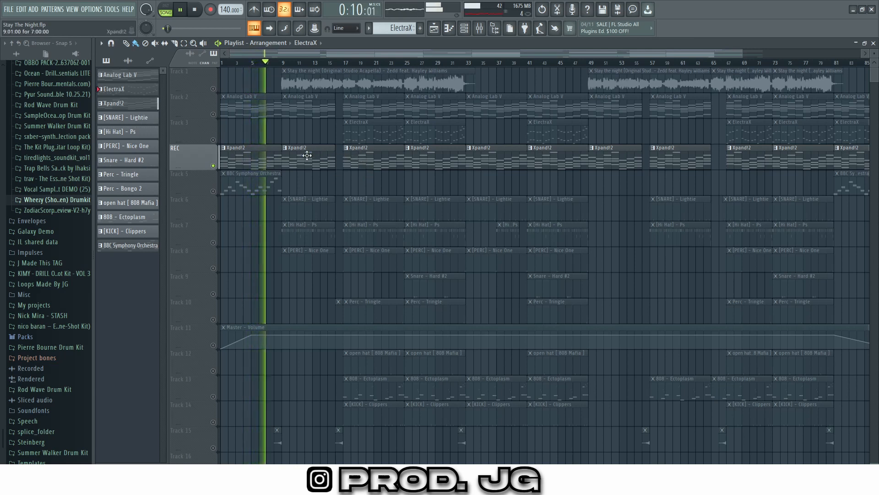
pyautogui.click(215, 166)
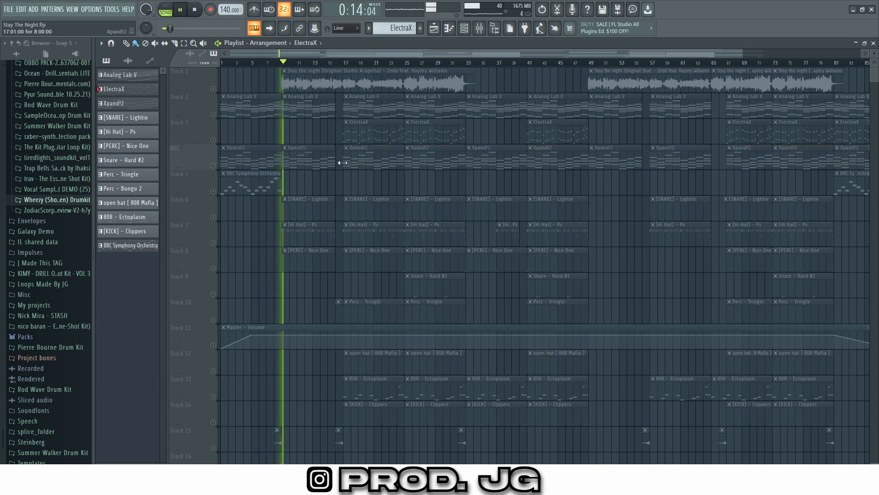
pyautogui.press('space')
# Step: Enable the BBC Symphony Orchestra pattern on Track 5 and play it alone from the song start, stopping near bar 9
pyautogui.click(213, 191)
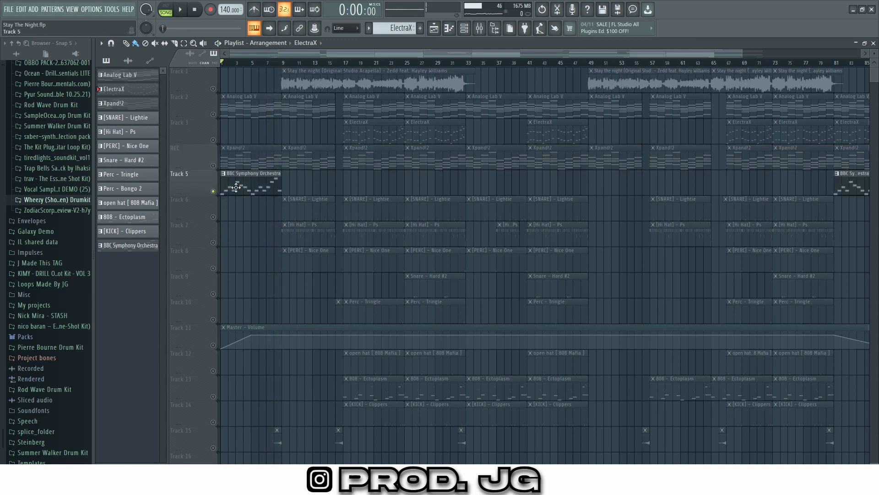
pyautogui.scroll(-1, 267, 185)
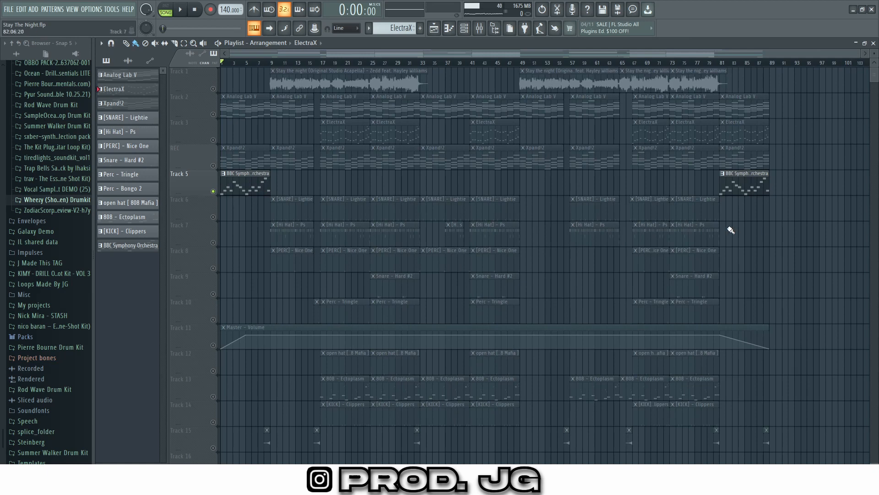
pyautogui.press('space')
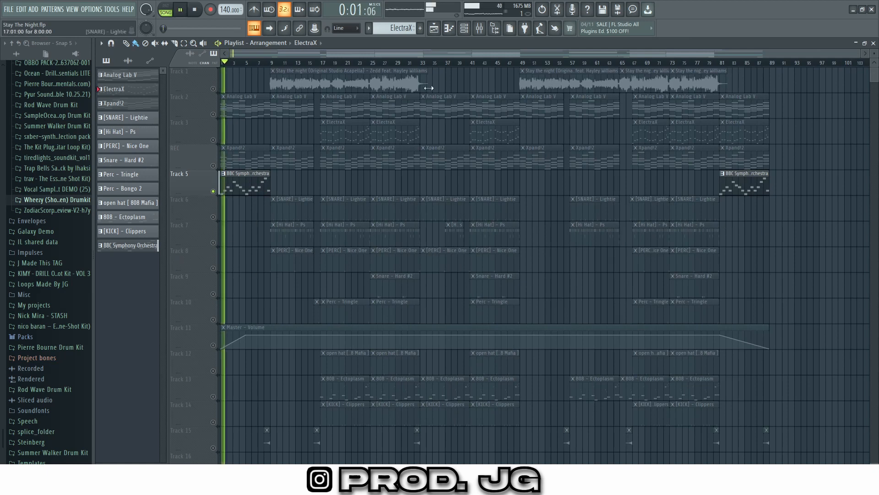
pyautogui.click(465, 28)
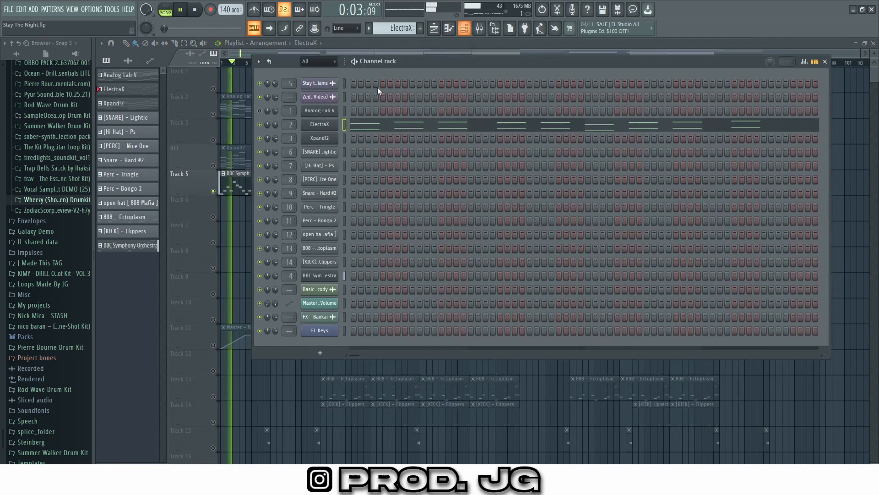
pyautogui.click(826, 61)
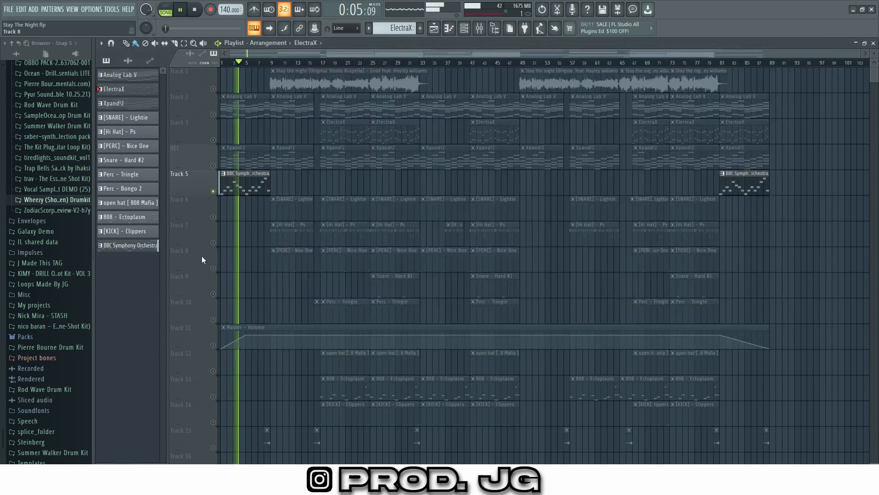
pyautogui.scroll(3, 198, 243)
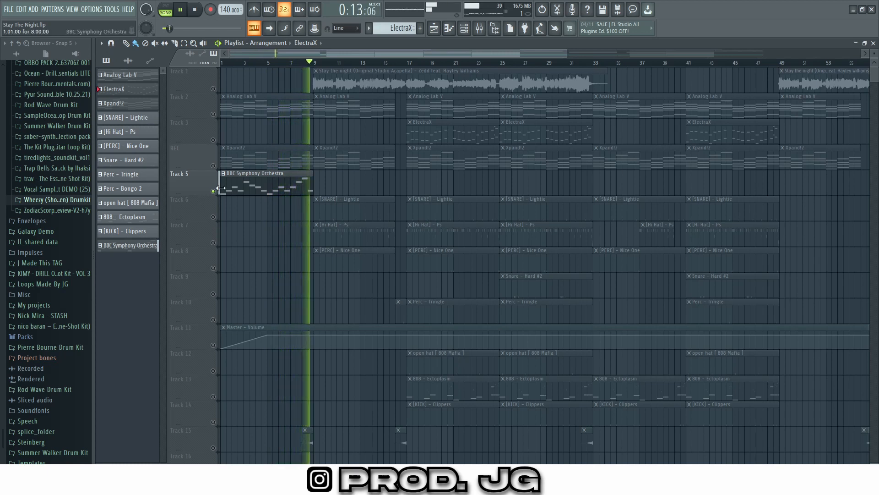
pyautogui.press('space')
# Step: Unmute Track 1, Track 2, REC and Track 3 so the acapella and all melodies sound together with Track 5
pyautogui.click(213, 89)
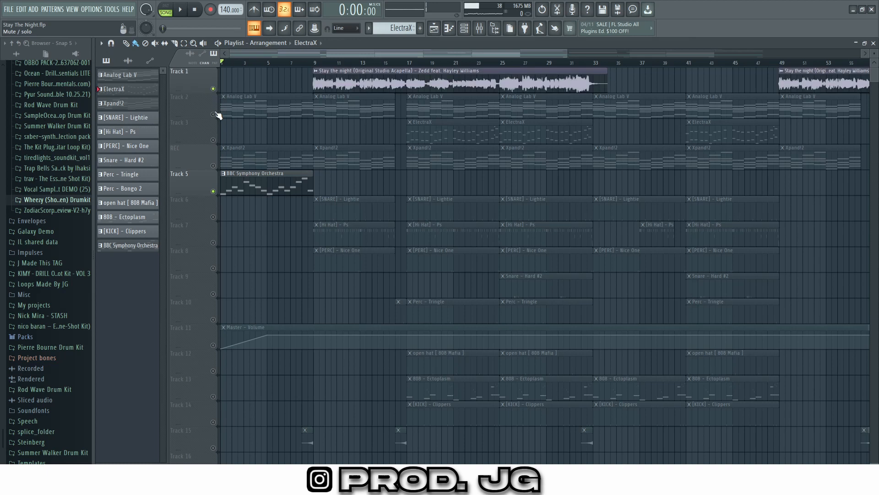
pyautogui.click(214, 114)
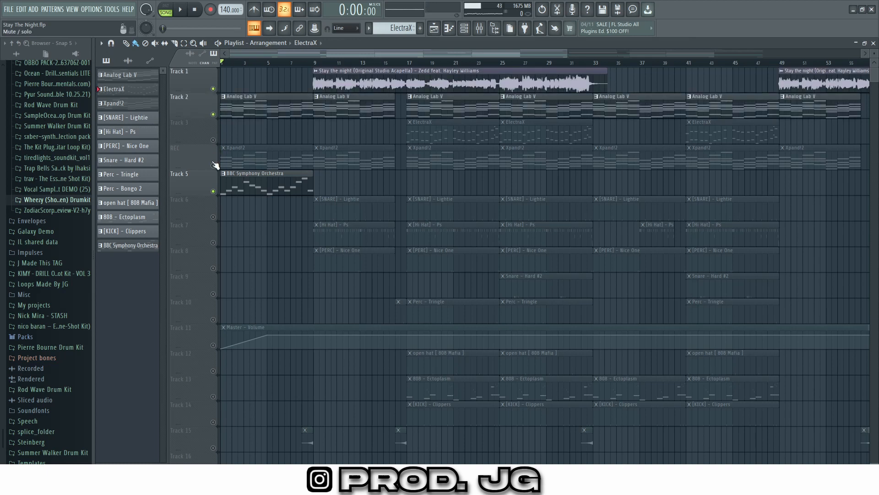
pyautogui.click(213, 165)
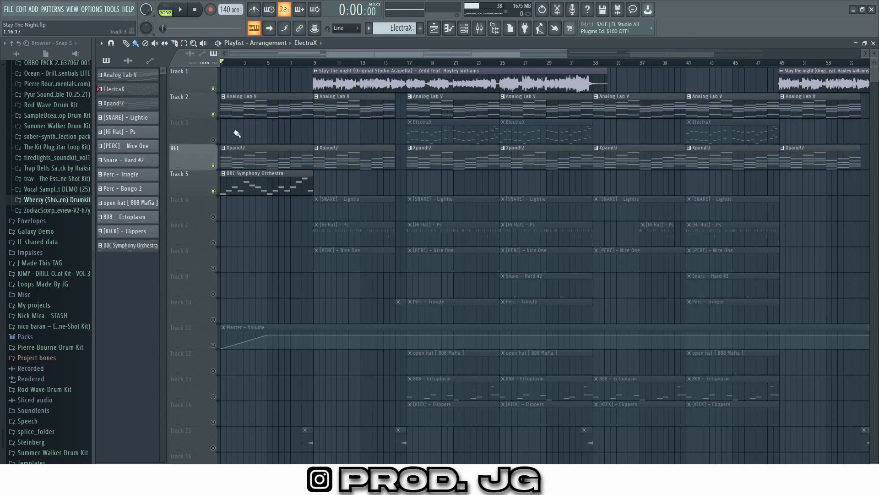
pyautogui.scroll(-3, 237, 133)
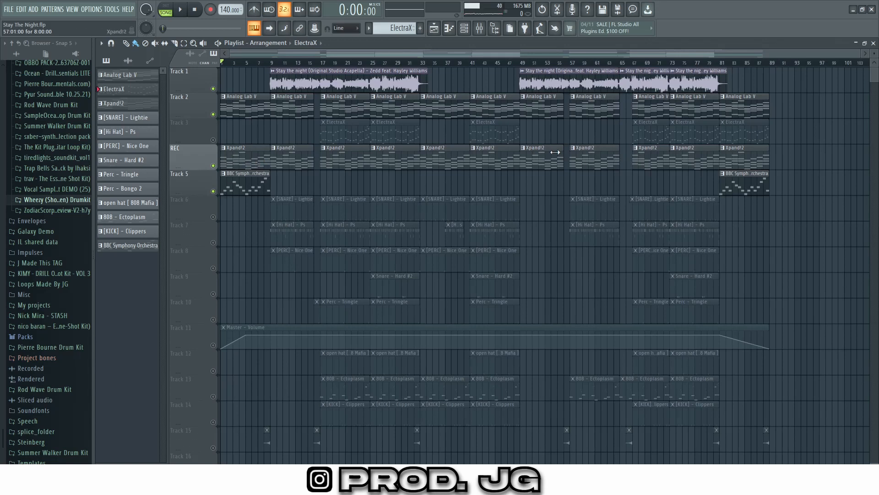
pyautogui.click(213, 140)
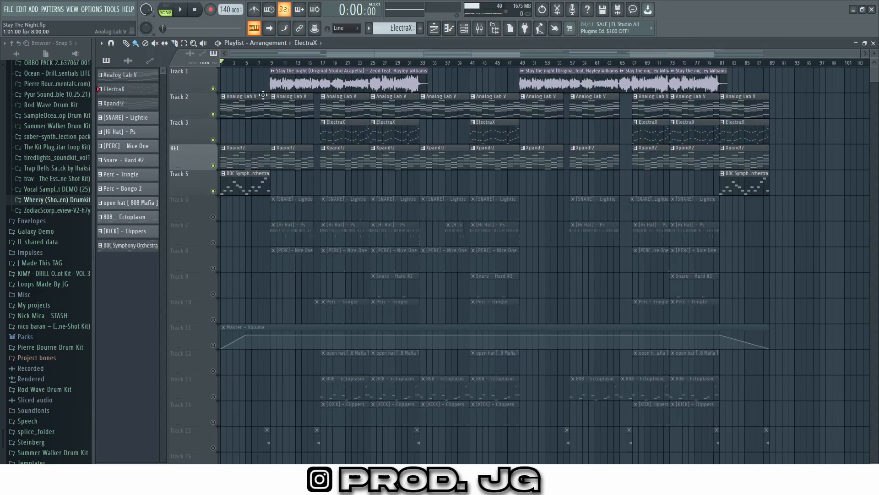
# Step: Play the combined acapella and melody tracks from bar 9 and stop playback
pyautogui.click(278, 63)
pyautogui.press('space')
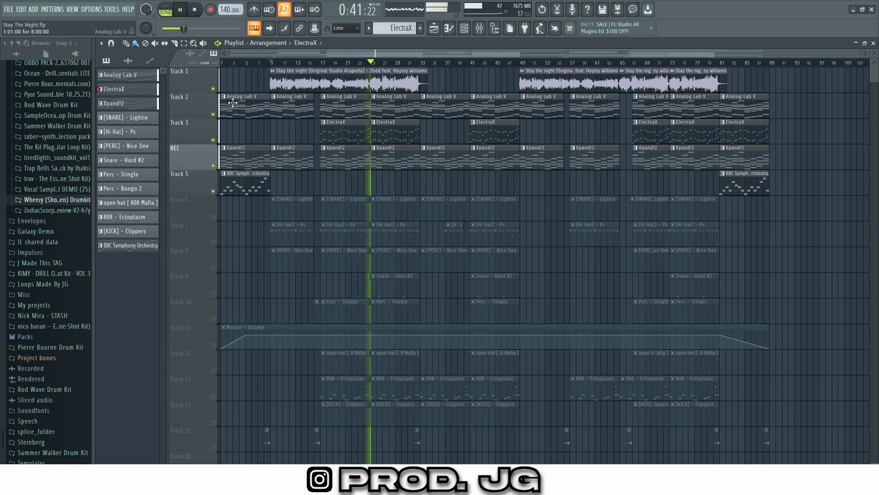
pyautogui.press('space')
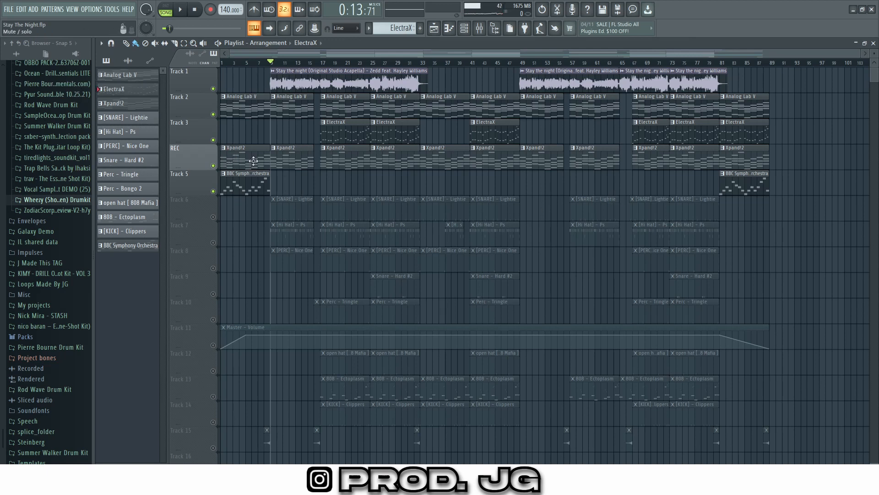
# Step: Solo the [SNARE] - Lightie track, play it from bar 9 and view its notes in the piano roll before stopping in the playlist
pyautogui.rightClick(213, 217)
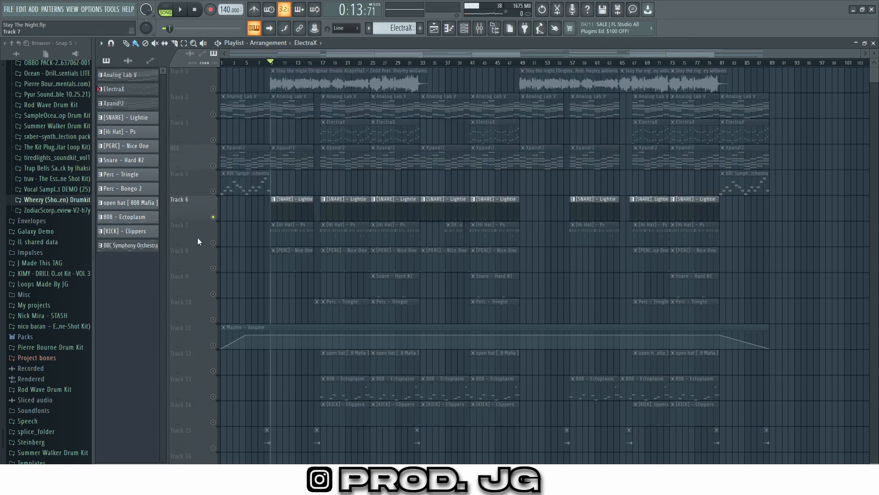
pyautogui.click(472, 29)
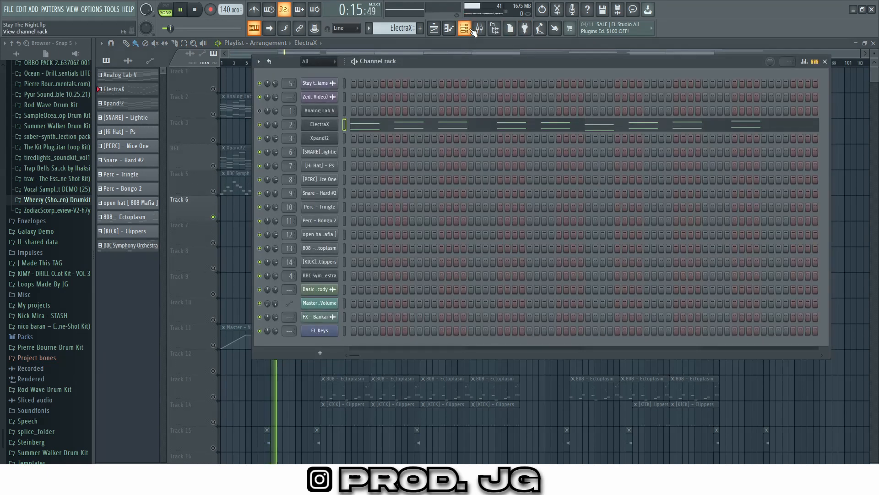
pyautogui.click(472, 29)
pyautogui.doubleClick(402, 212)
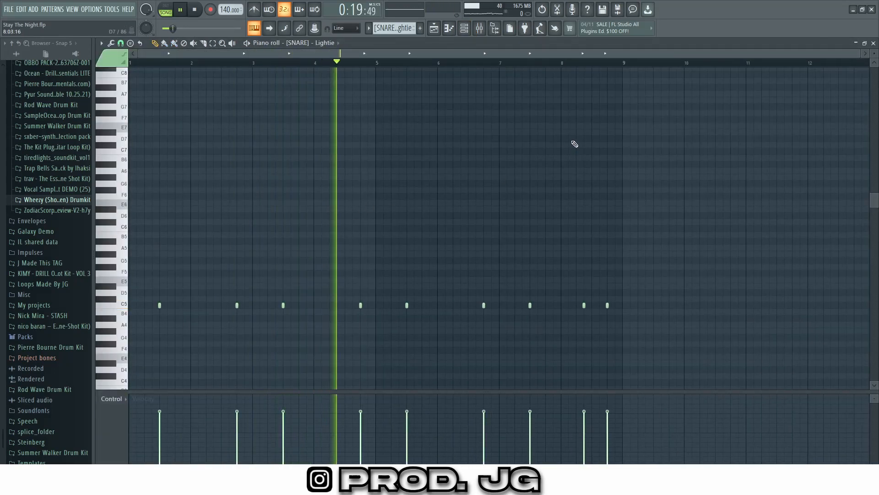
pyautogui.click(874, 43)
pyautogui.press('space')
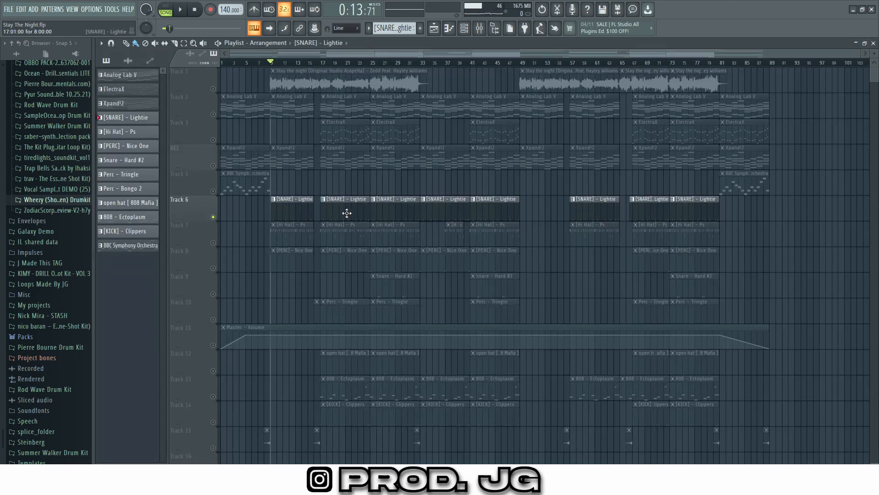
# Step: Unmute the [Hi Hat] - Ps track alongside the snare and look over the channel rack
pyautogui.click(213, 243)
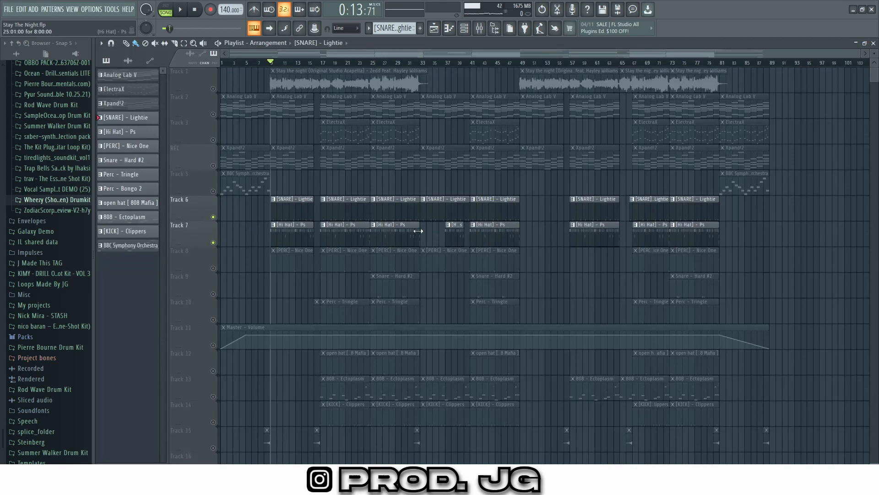
pyautogui.click(468, 31)
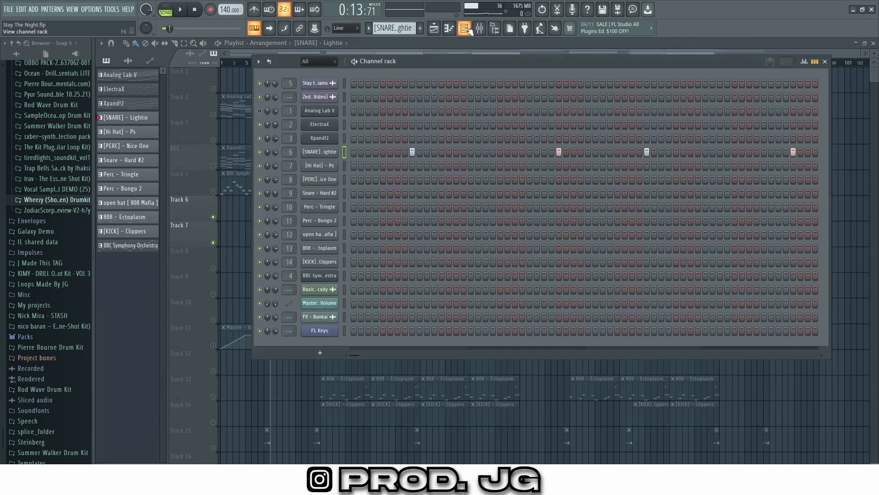
pyautogui.click(468, 30)
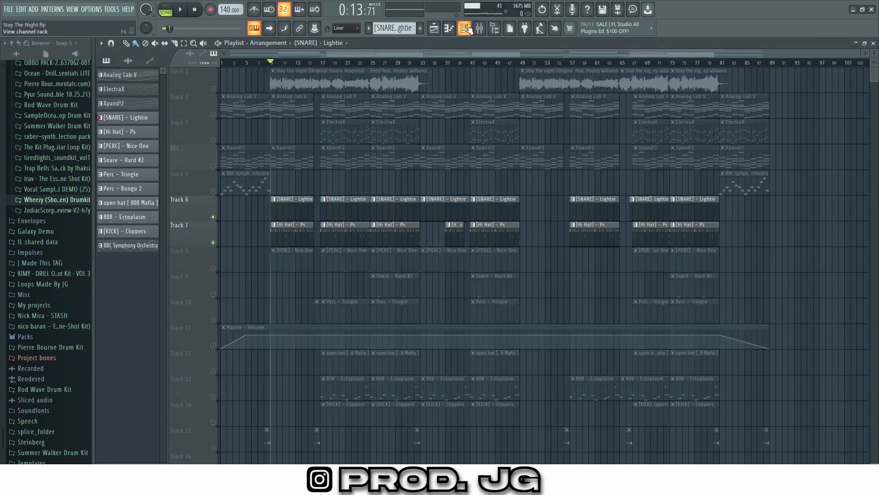
pyautogui.click(469, 29)
pyautogui.click(469, 29)
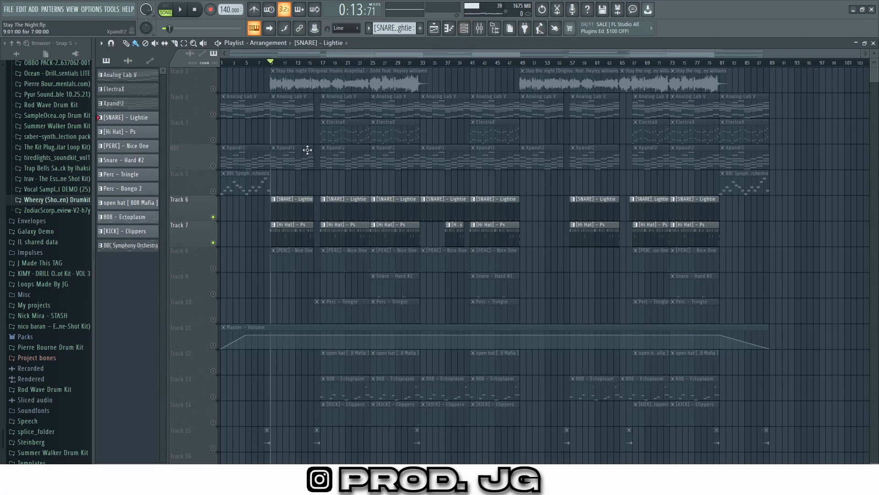
pyautogui.click(464, 29)
# Step: View the hi-hat pattern's notes in the piano roll during playback, stop it and return to the playlist
pyautogui.doubleClick(308, 244)
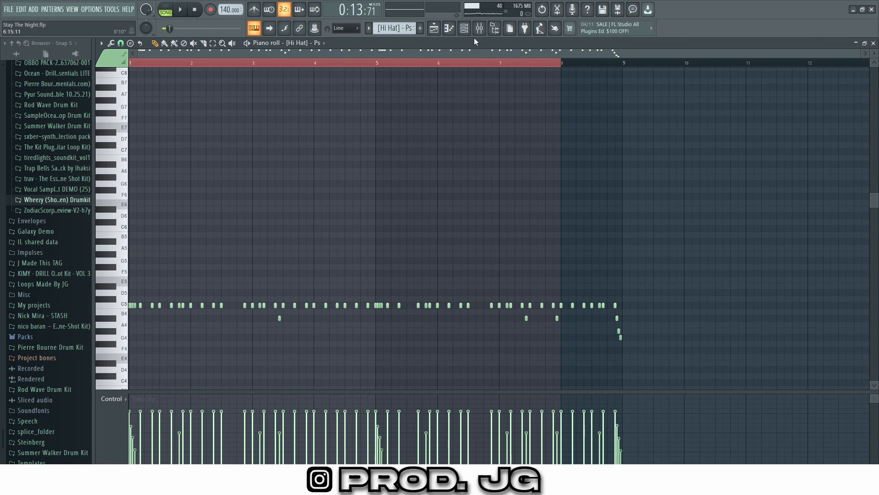
pyautogui.press('space')
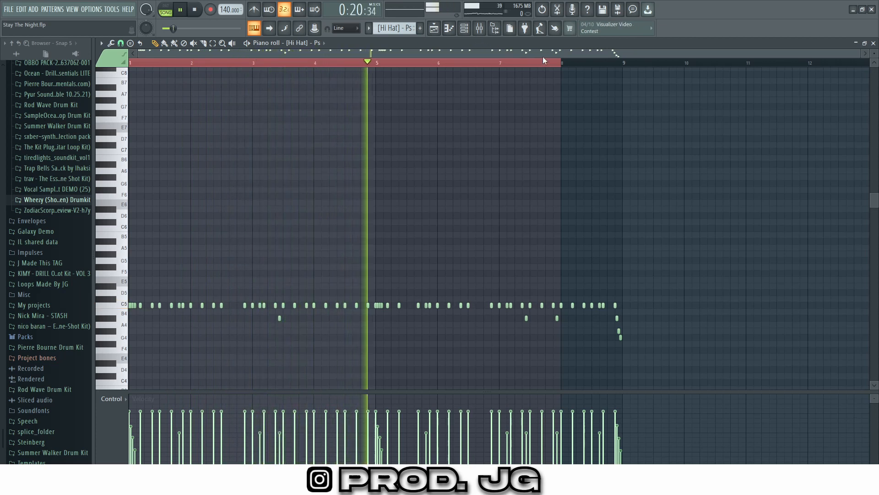
pyautogui.press('space')
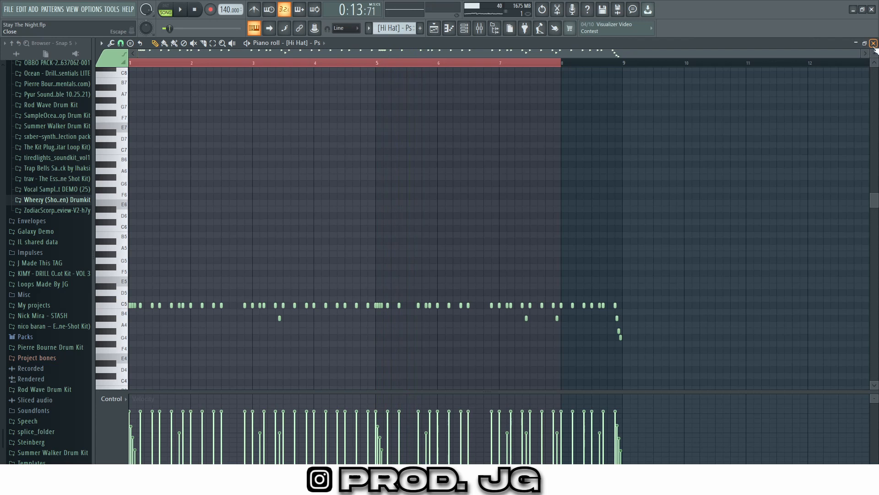
pyautogui.click(874, 42)
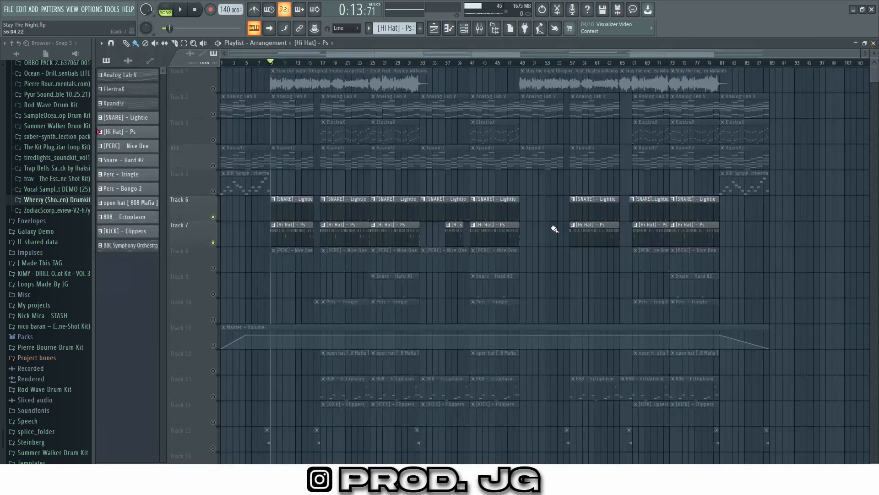
# Step: Unmute the [PERC] - Nice One track, play it with the snare and hi-hat from bar 9, and stop playback
pyautogui.click(213, 268)
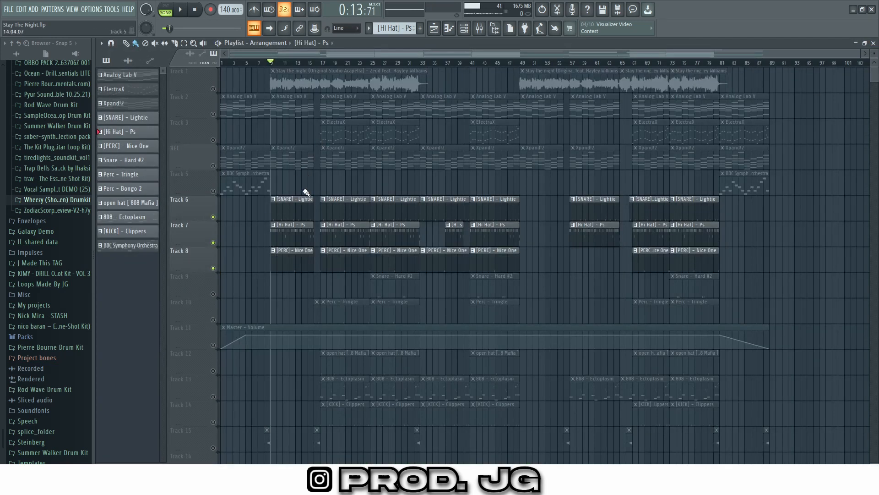
pyautogui.press('space')
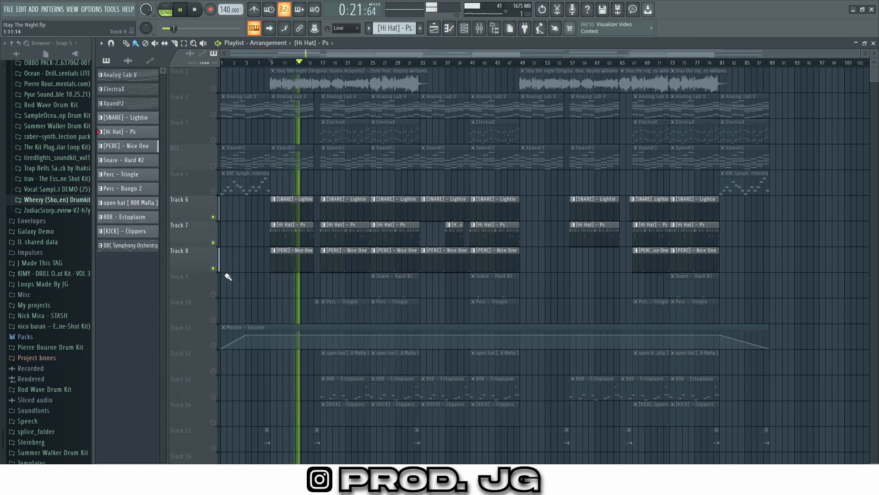
pyautogui.press('space')
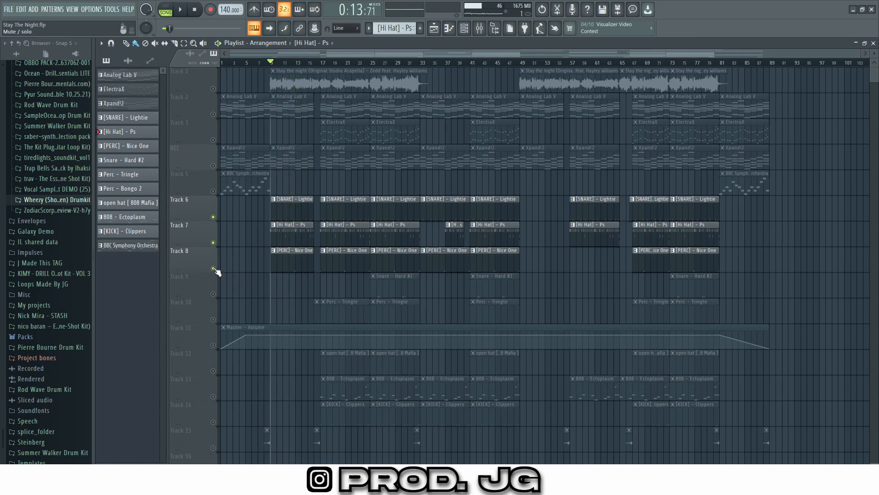
# Step: Unmute Track 9 and play its Snare - Hard #2 pattern in the piano roll, jumping ahead to the second group of hits at bar 6
pyautogui.click(213, 294)
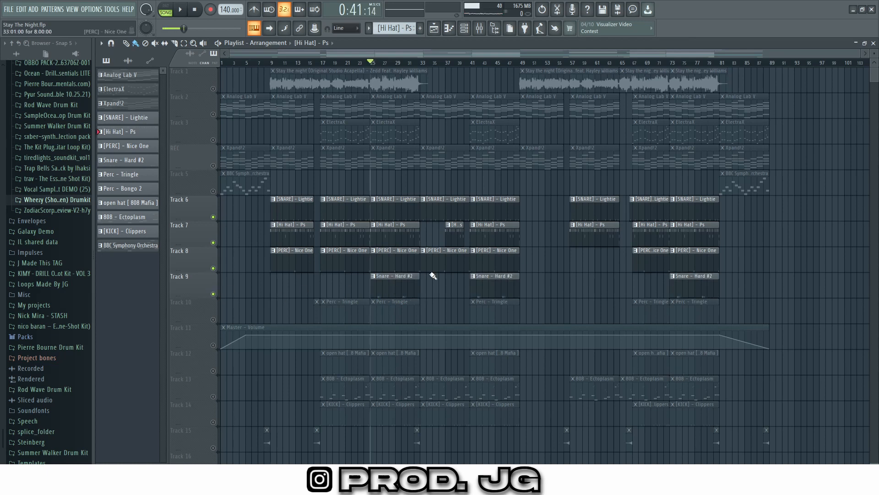
pyautogui.doubleClick(383, 294)
pyautogui.press('space')
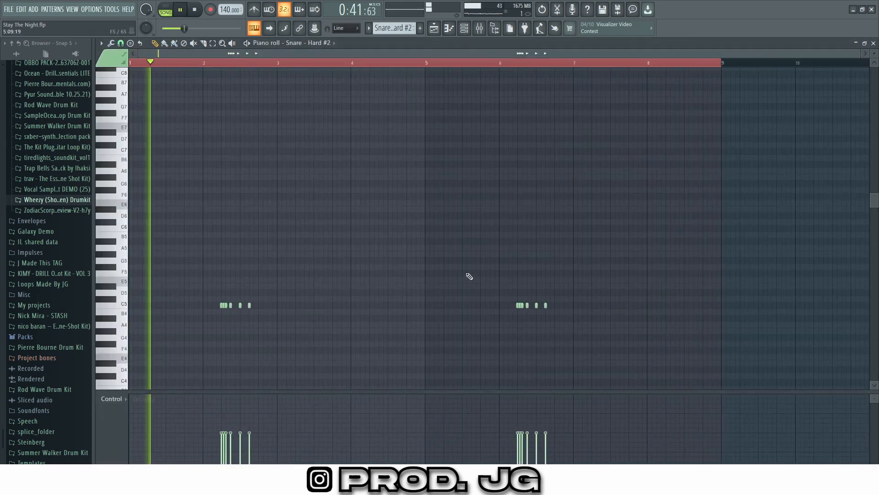
pyautogui.click(502, 63)
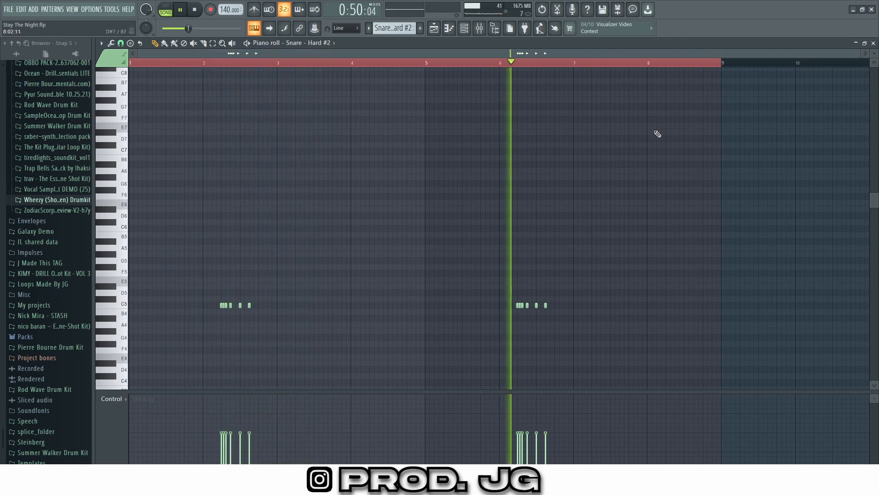
# Step: Stop playback, unmute the Perc - Tringle track in the playlist and look over the channel rack
pyautogui.click(873, 43)
pyautogui.press('space')
pyautogui.scroll(-2, 406, 326)
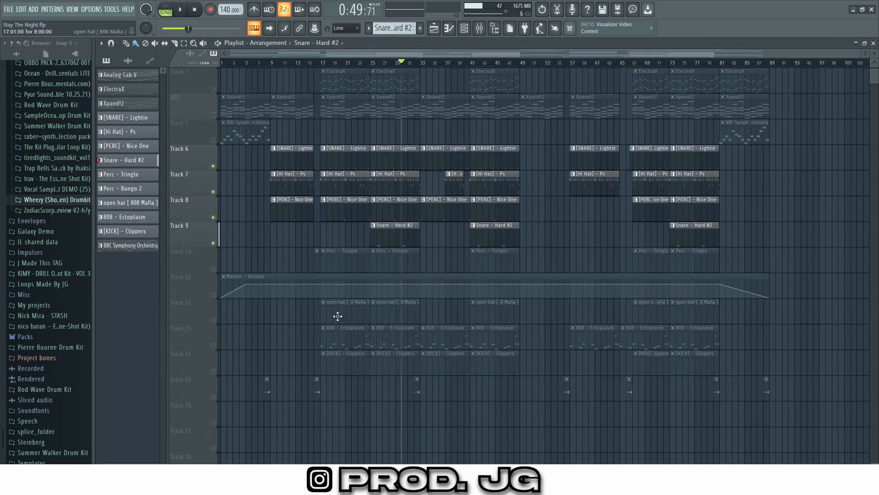
pyautogui.click(213, 268)
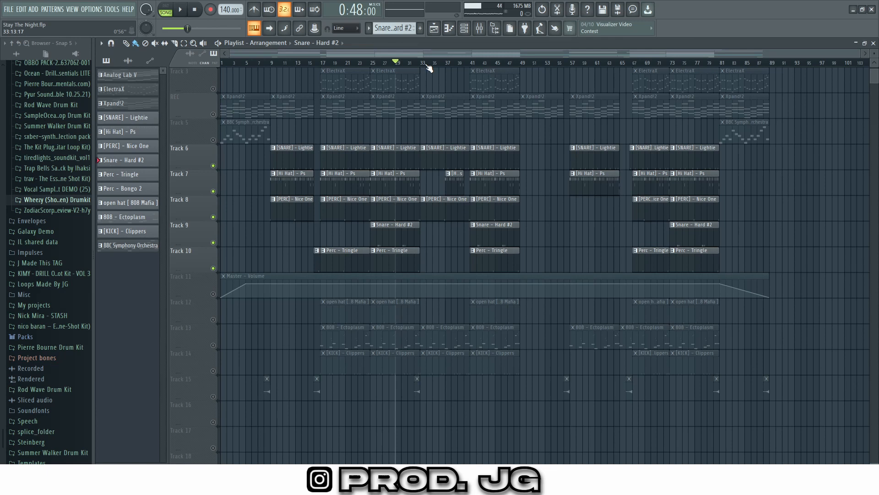
pyautogui.click(464, 28)
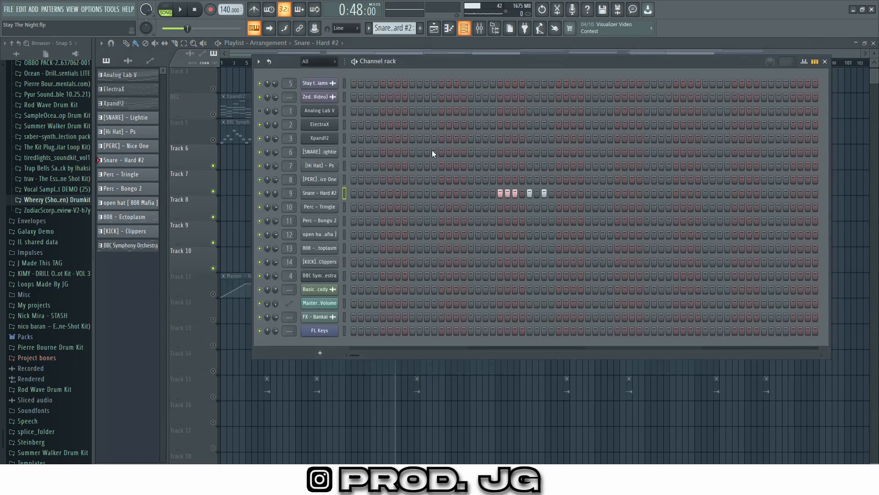
pyautogui.click(826, 61)
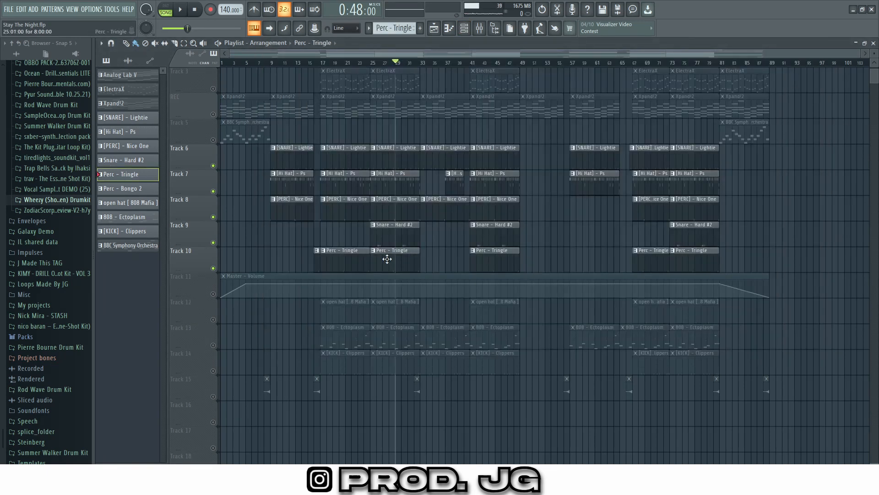
# Step: Play both hits of the Perc - Tringle pattern in the piano roll, stop playback and return to the playlist
pyautogui.doubleClick(388, 260)
pyautogui.press('space')
pyautogui.scroll(-2, 284, 142)
pyautogui.click(316, 63)
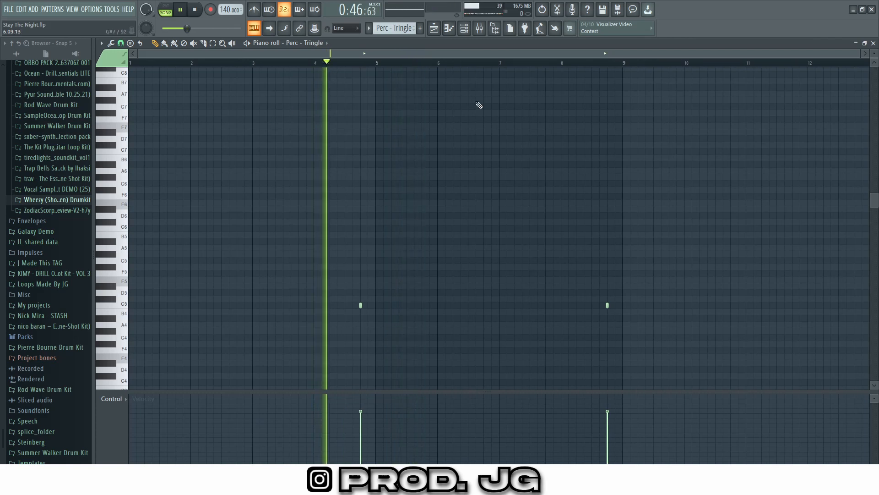
pyautogui.click(593, 58)
pyautogui.press('space')
pyautogui.click(873, 42)
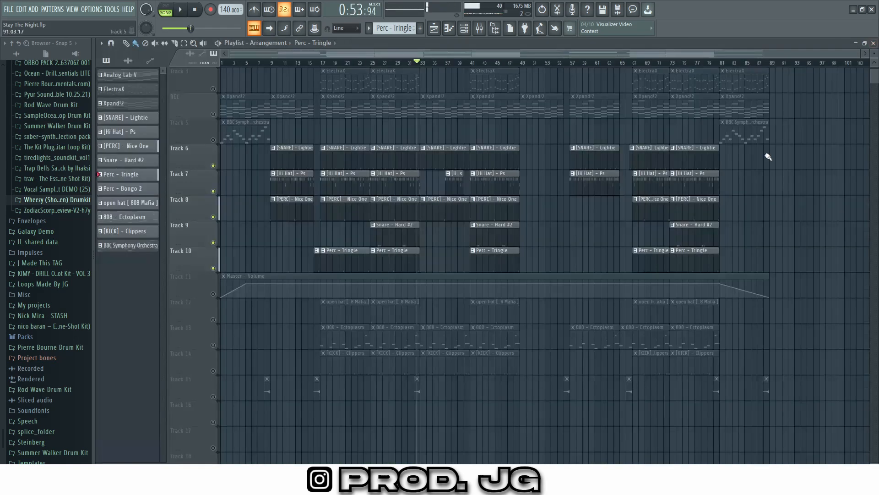
# Step: Unmute the open hat [808 Mafia] track, move the playhead to bar 25 and check the channel rack
pyautogui.scroll(-3, 427, 334)
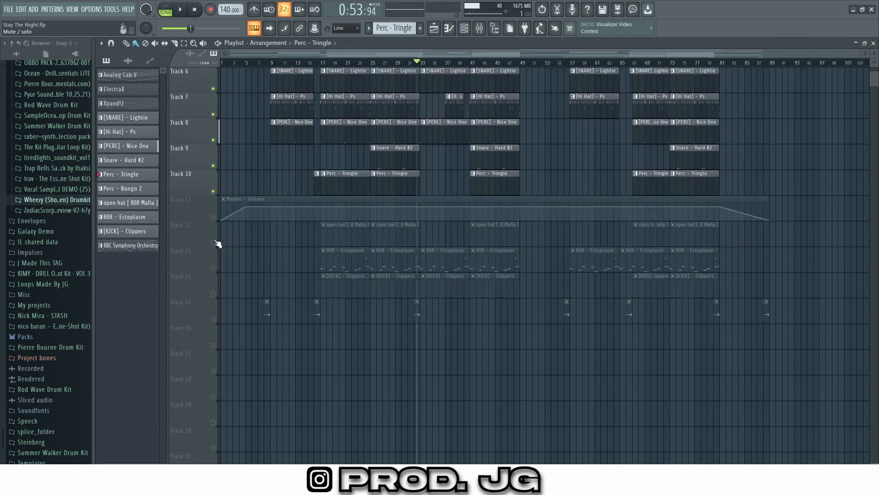
pyautogui.click(214, 243)
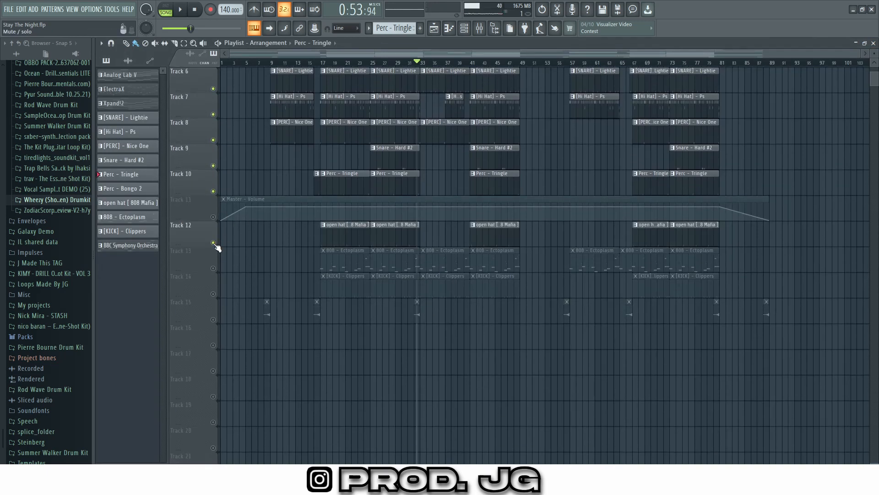
pyautogui.click(369, 60)
pyautogui.click(467, 30)
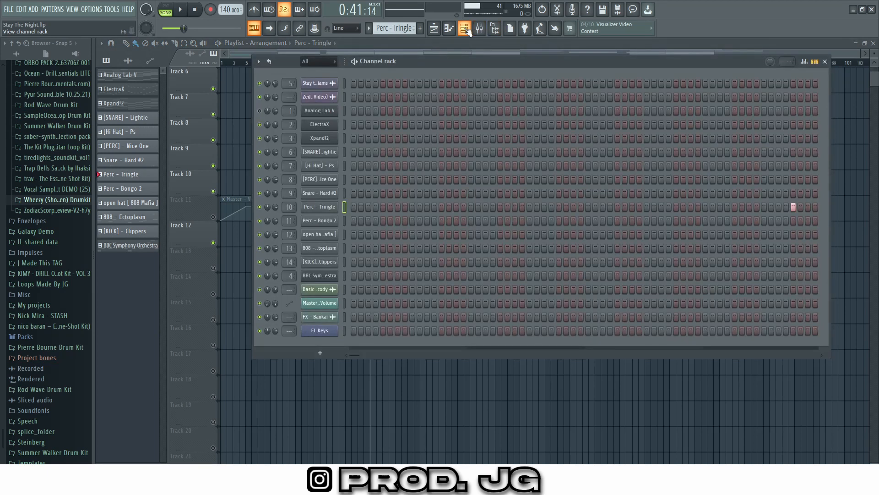
pyautogui.click(467, 31)
# Step: Play the open hat pattern from bar 25 in the piano roll, return to the playlist and stop playback
pyautogui.doubleClick(411, 240)
pyautogui.press('space')
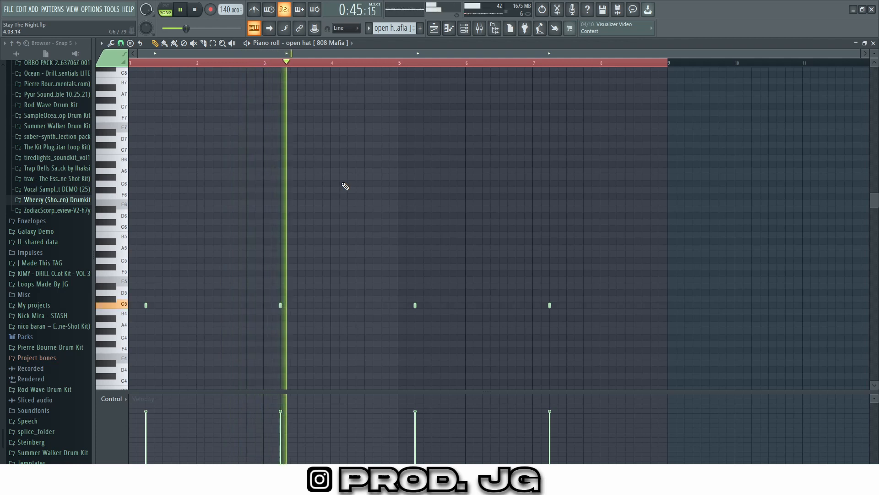
pyautogui.click(873, 43)
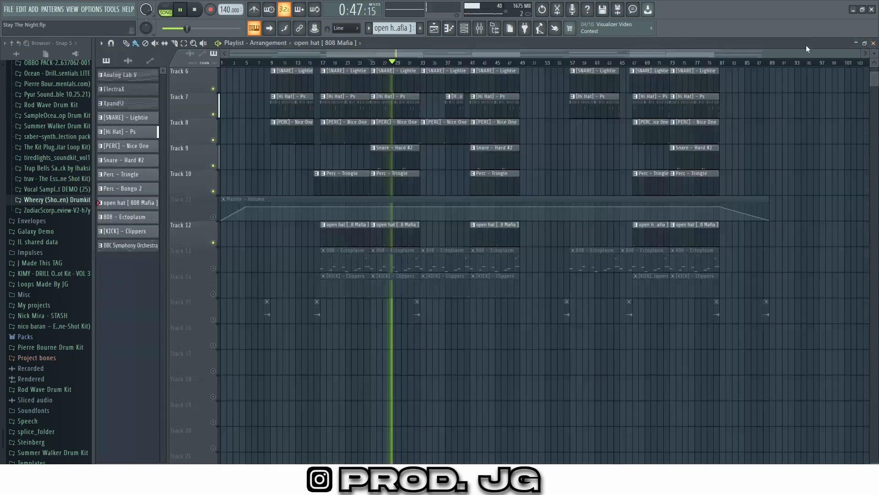
pyautogui.press('space')
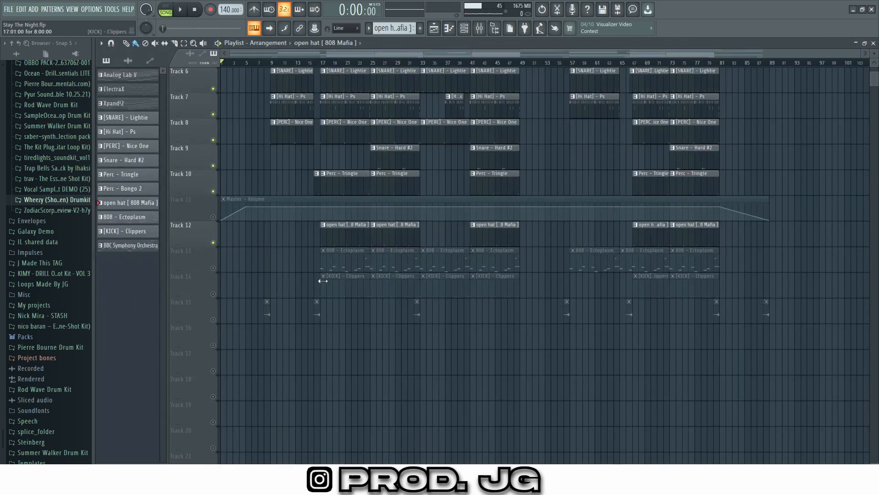
# Step: Solo the 808 - Ectoplasm track and play its first pattern in the piano roll
pyautogui.rightClick(217, 269)
pyautogui.rightClick(214, 270)
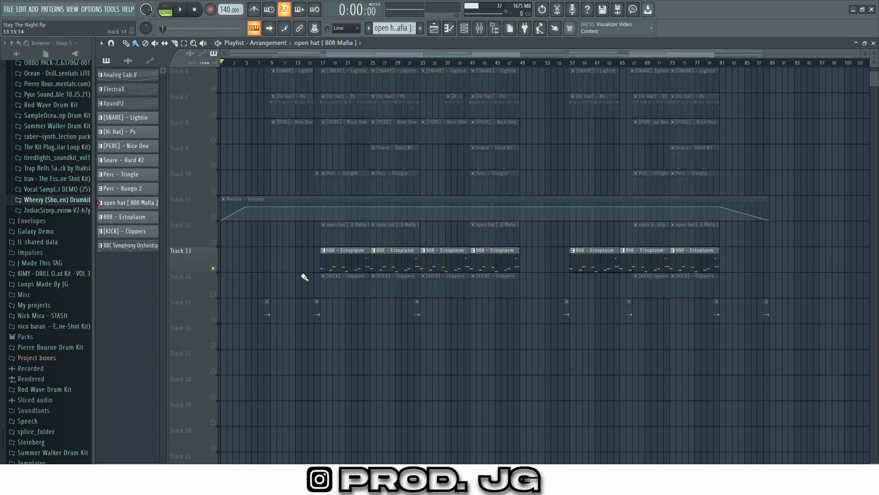
pyautogui.scroll(1, 347, 291)
pyautogui.doubleClick(340, 269)
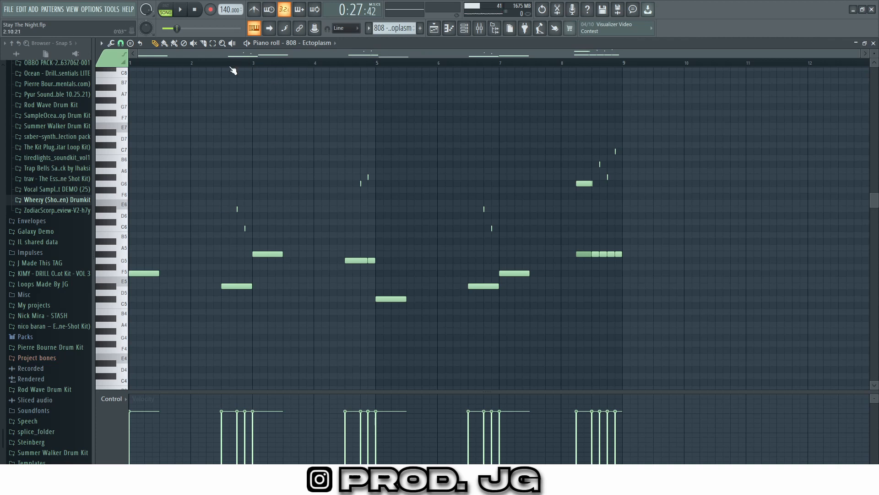
pyautogui.press('space')
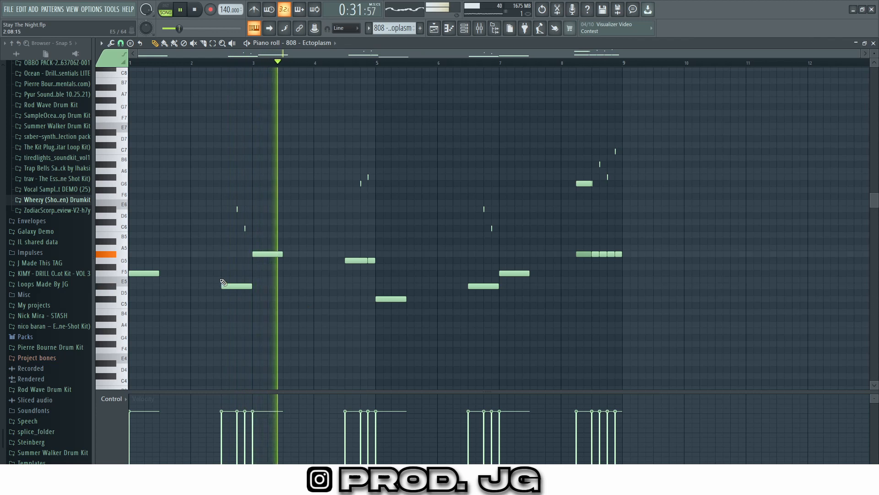
# Step: Demonstrate an E6 slide note at bar 3 above the long 808 note, stretch it to two steps and remove it
pyautogui.scroll(8, 251, 246)
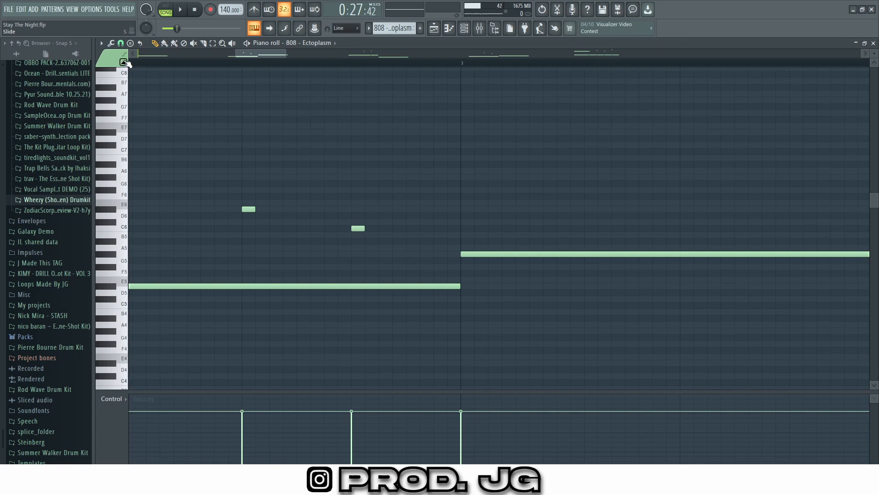
pyautogui.scroll(-4, 238, 159)
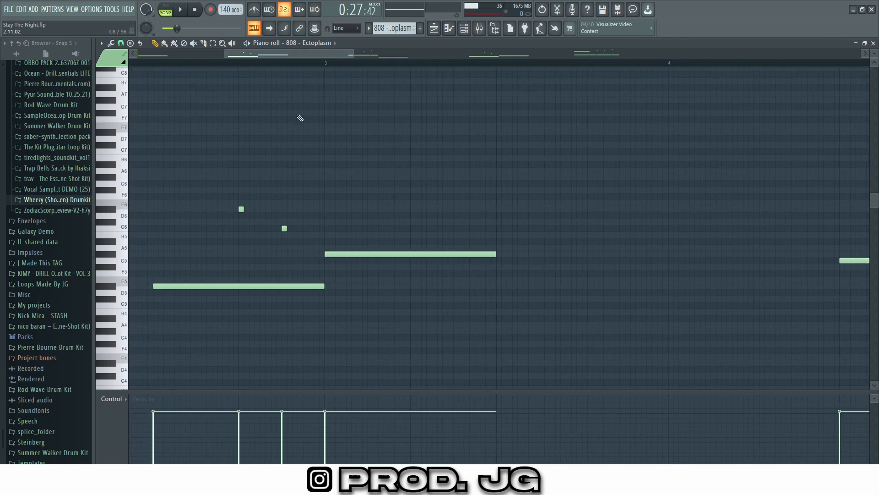
pyautogui.scroll(3, 308, 201)
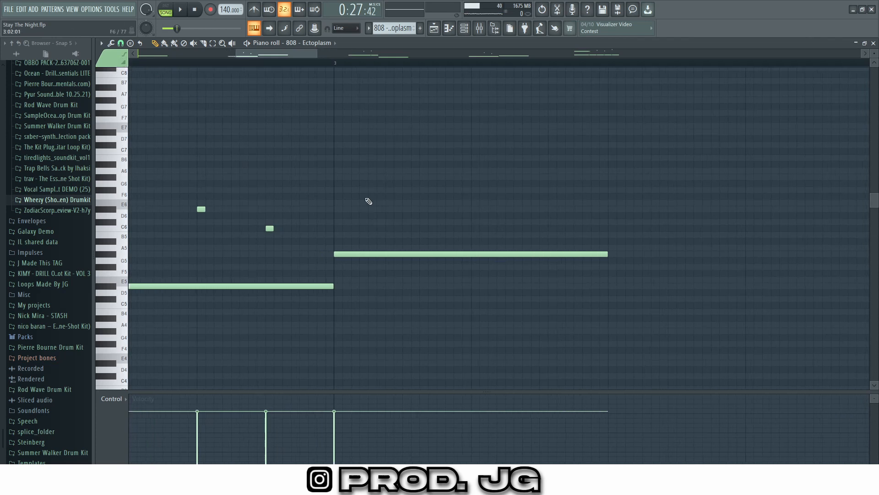
pyautogui.scroll(4, 347, 218)
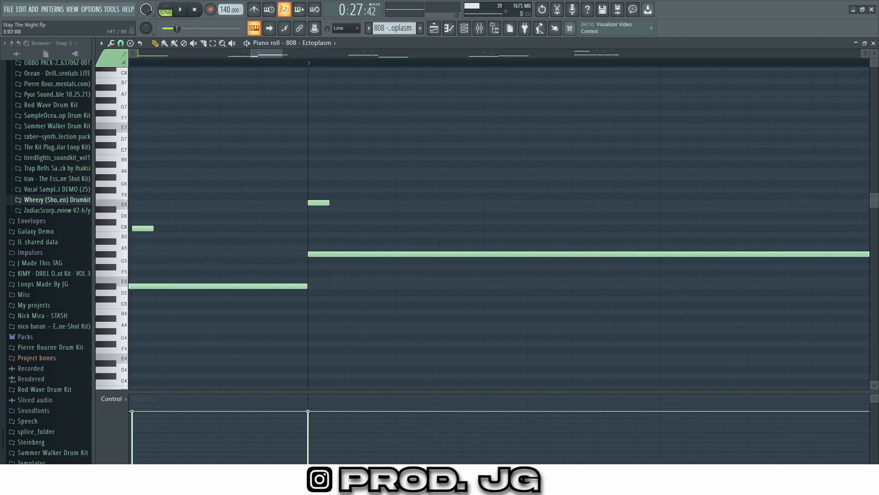
pyautogui.scroll(1, 875, 53)
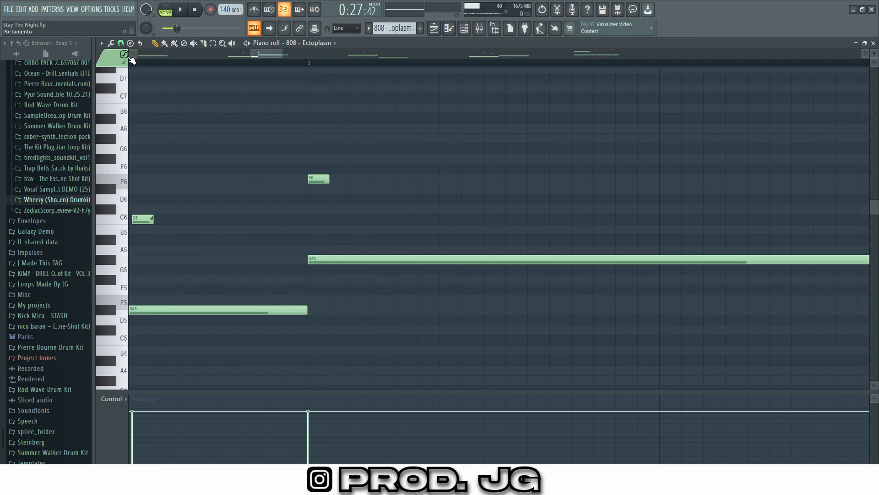
pyautogui.click(310, 180)
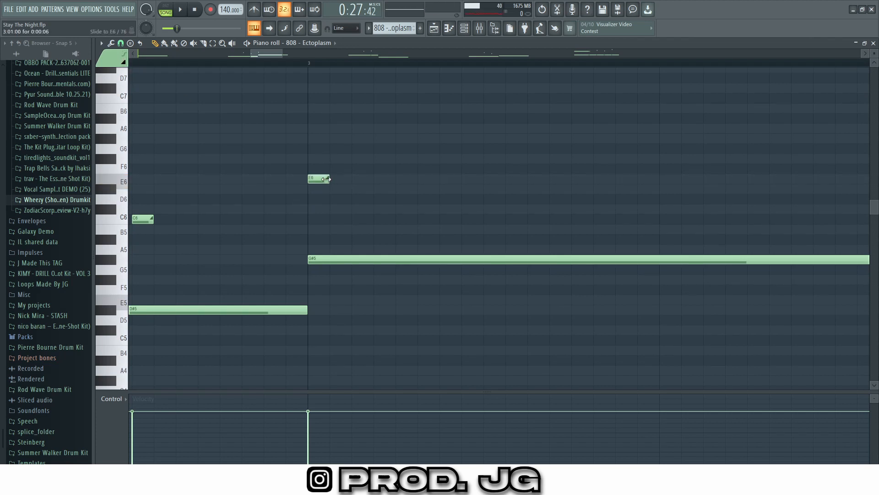
pyautogui.moveTo(330, 183); pyautogui.dragTo(505, 182)
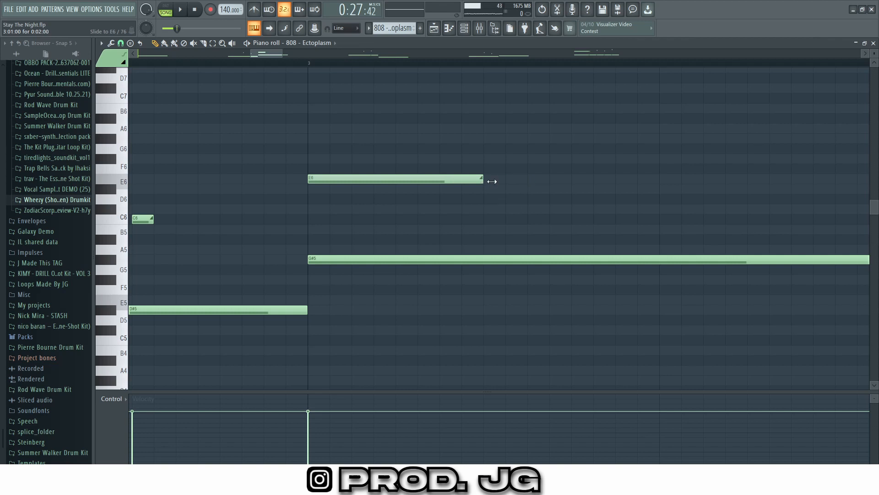
pyautogui.scroll(-7, 424, 182)
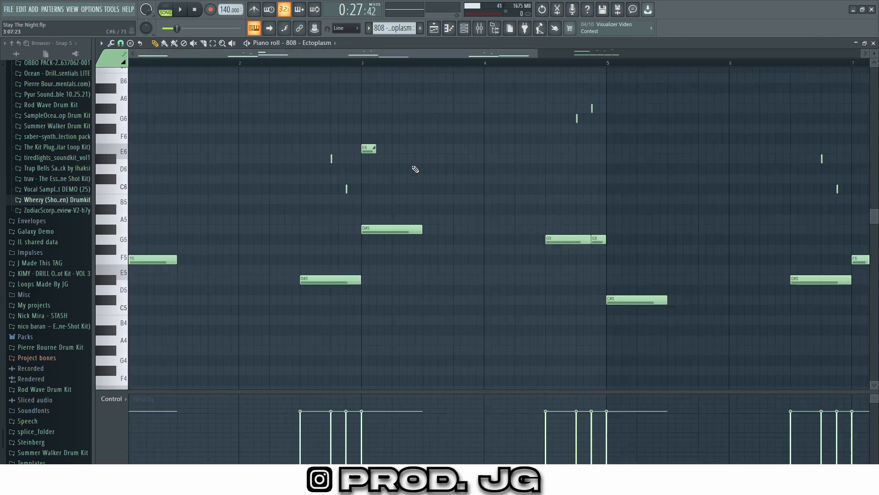
pyautogui.scroll(-3, 365, 156)
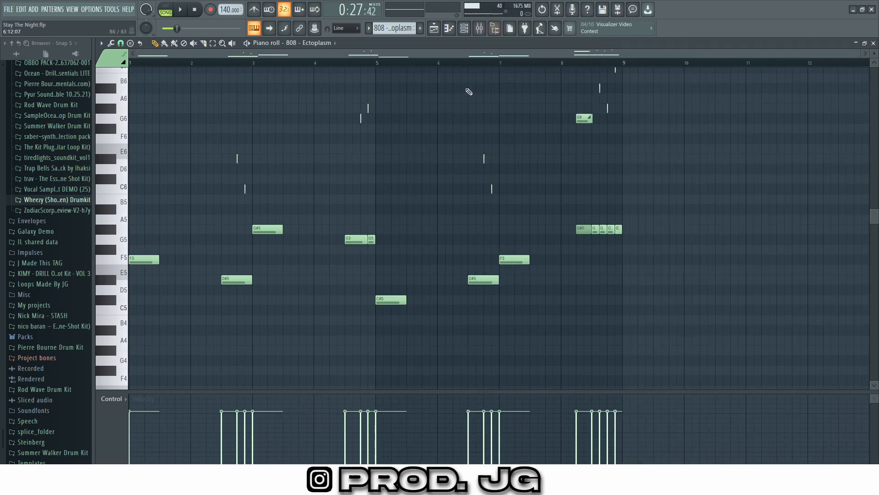
# Step: Play the whole 808 - Ectoplasm pattern while checking its channel in the channel rack, stop and return to the playlist
pyautogui.press('space')
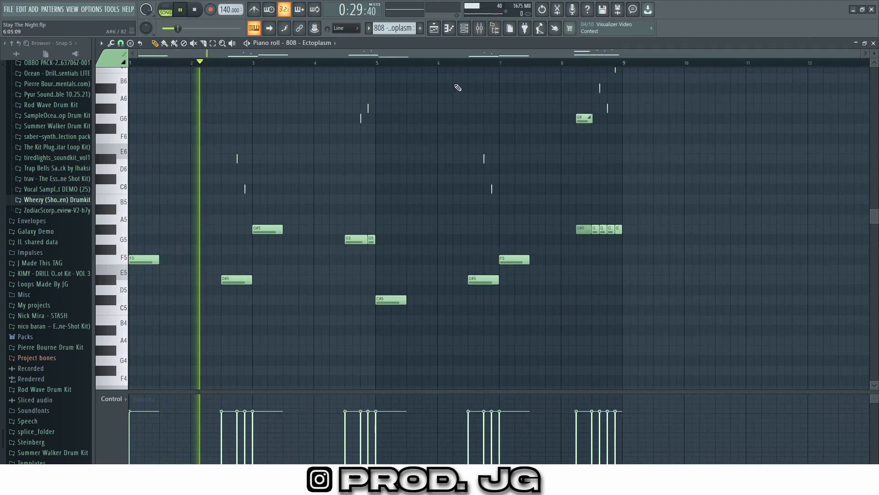
pyautogui.click(469, 31)
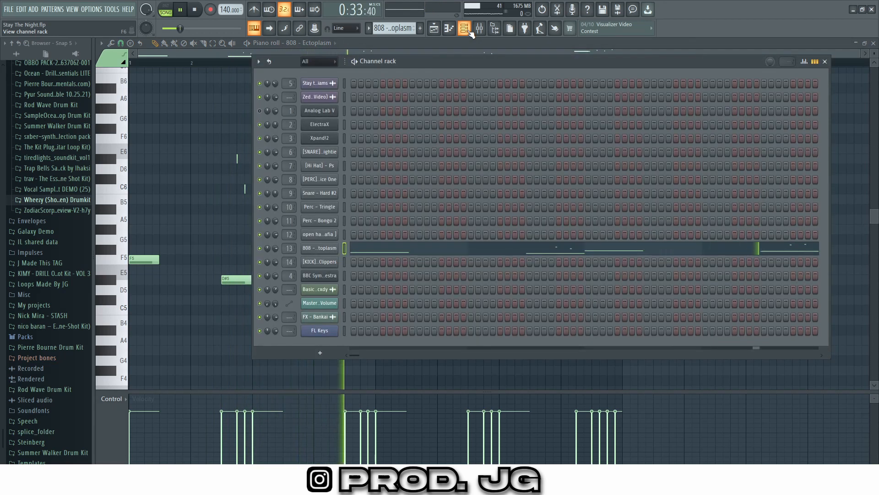
pyautogui.click(469, 31)
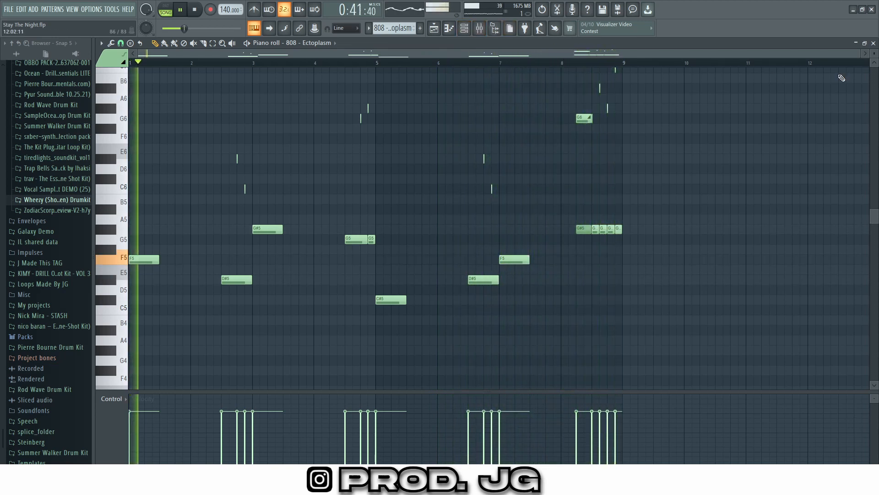
pyautogui.press('space')
pyautogui.click(873, 43)
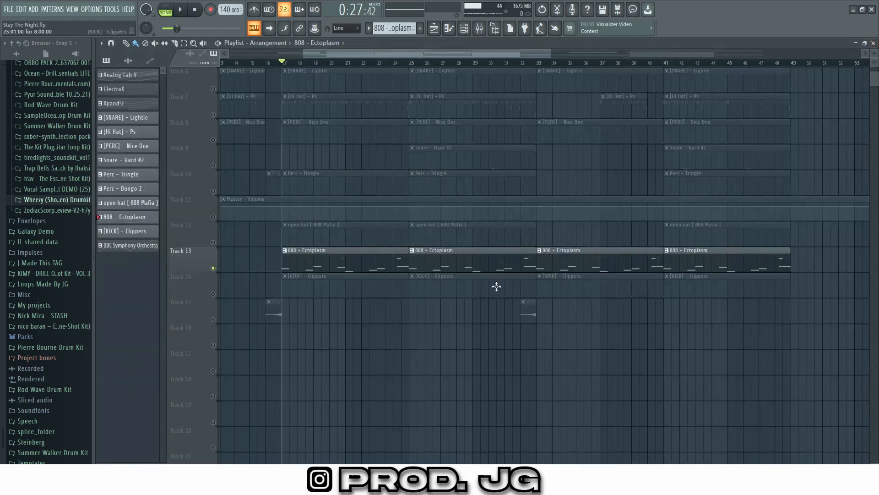
# Step: Unmute the [KICK] - Clippers track with the 808 and view its notes in the piano roll and its channel
pyautogui.scroll(-2, 496, 287)
pyautogui.click(214, 268)
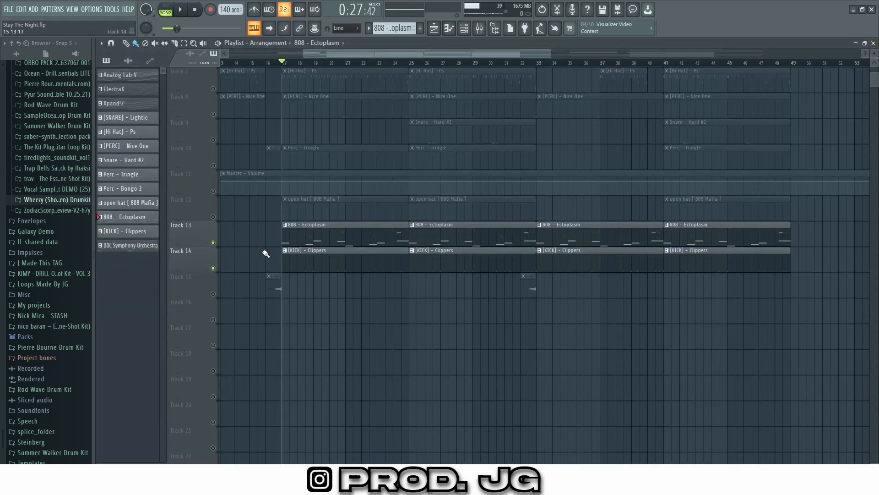
pyautogui.doubleClick(313, 263)
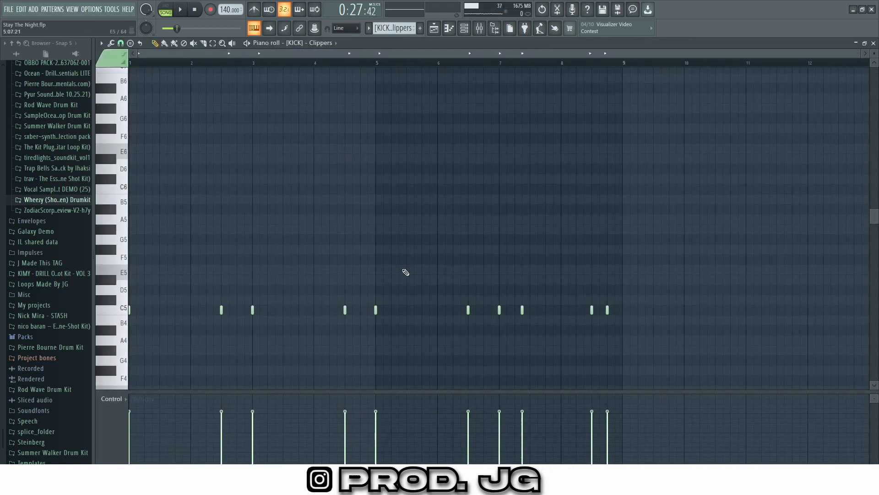
pyautogui.click(466, 31)
pyautogui.click(466, 31)
pyautogui.click(873, 43)
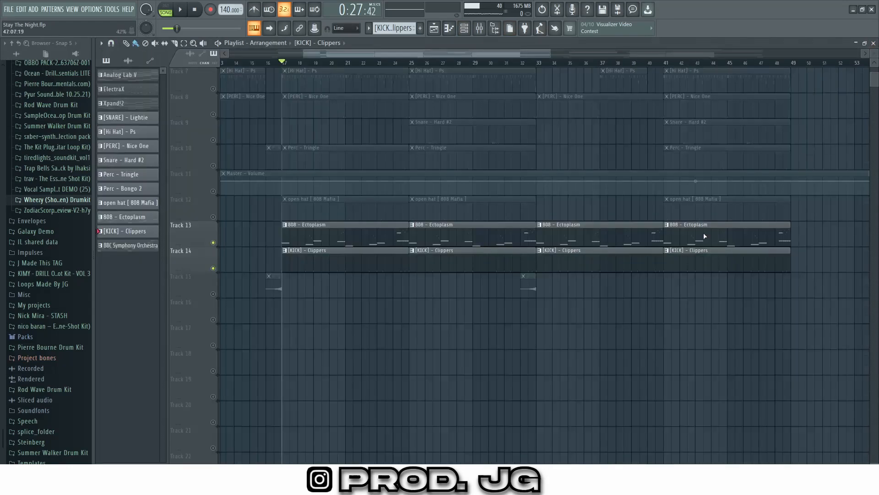
# Step: Compare the kick hits with the 808 notes in the playlist and play the [KICK] - Clippers pattern in the piano roll
pyautogui.scroll(5, 379, 285)
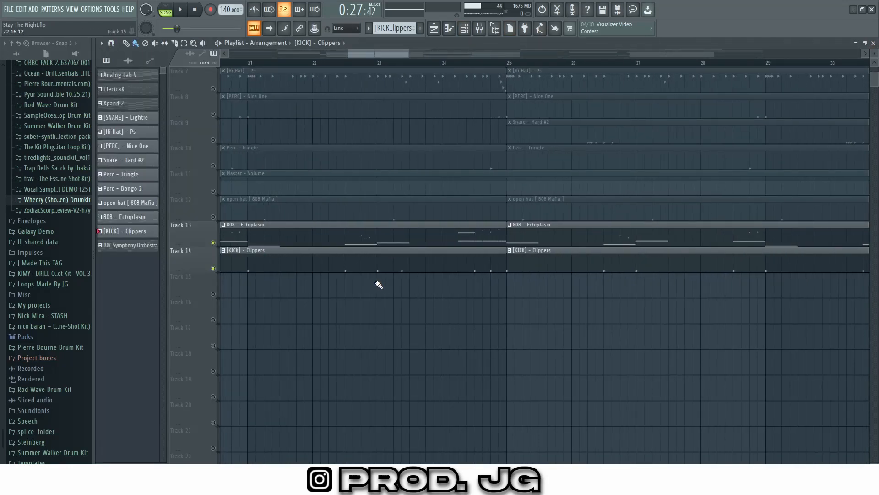
pyautogui.scroll(-5, 379, 284)
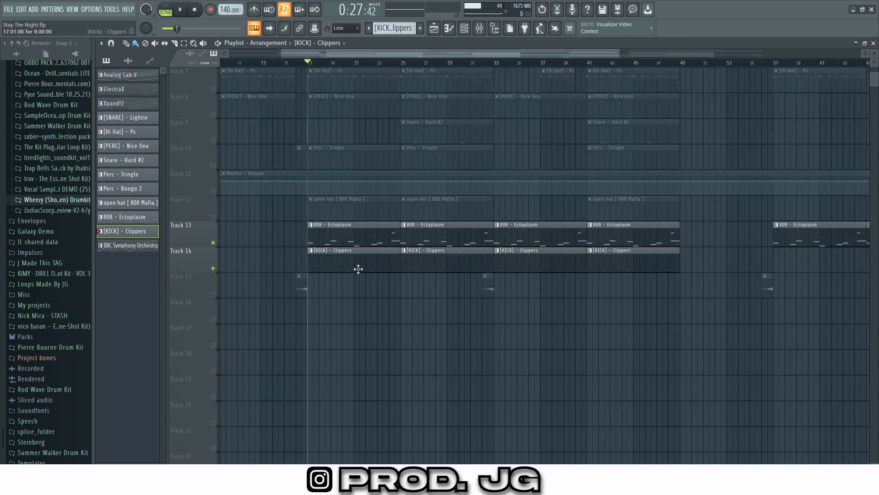
pyautogui.doubleClick(361, 271)
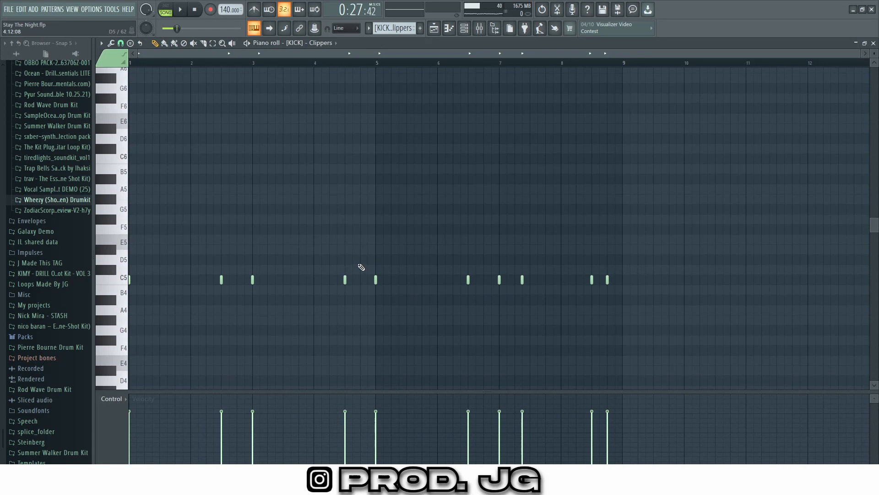
pyautogui.press('space')
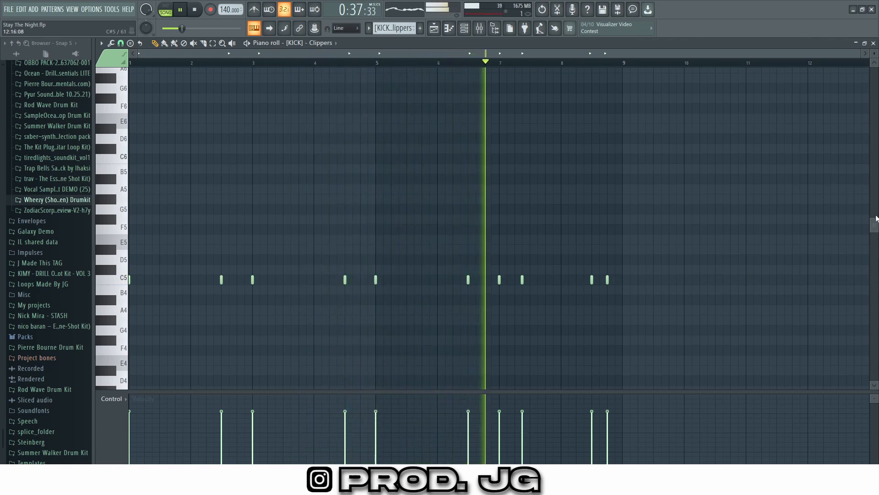
# Step: Stop the kick pattern, return to the playlist and leave only the acapella on Track 1 unmuted
pyautogui.click(875, 43)
pyautogui.scroll(-2, 578, 210)
pyautogui.press('space')
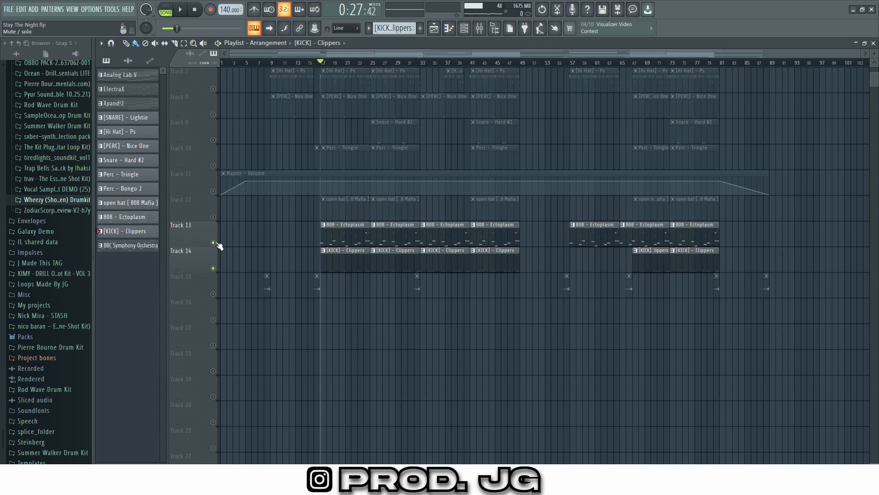
pyautogui.scroll(3, 224, 179)
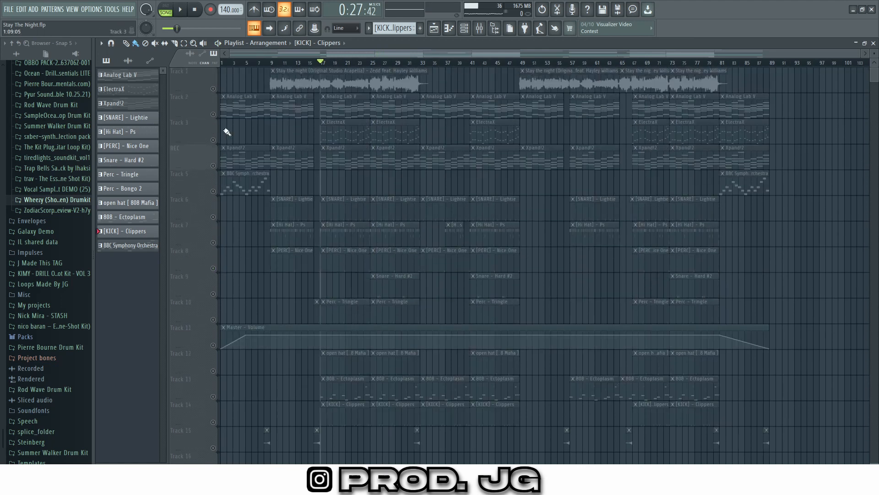
pyautogui.click(213, 89)
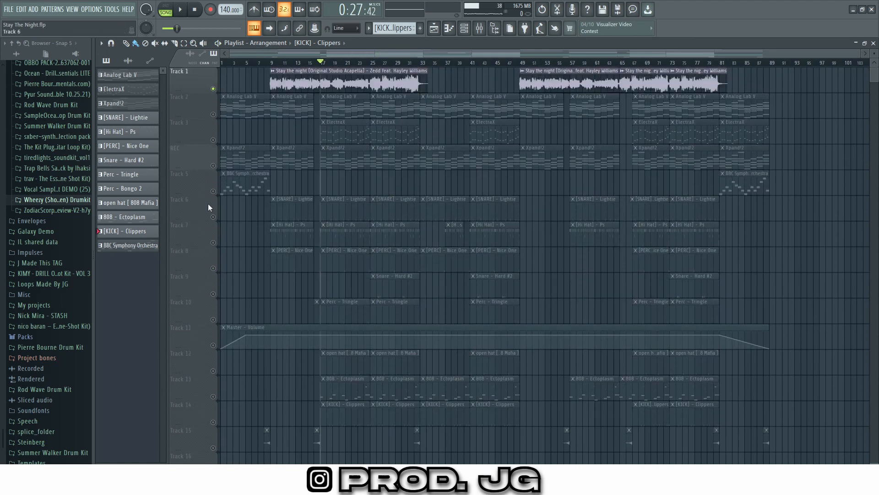
# Step: Unmute the snare, hi-hat and percussion tracks 6 to 10 and the open hat, 808 and kick tracks 12 to 14
pyautogui.click(213, 217)
pyautogui.scroll(-2, 215, 219)
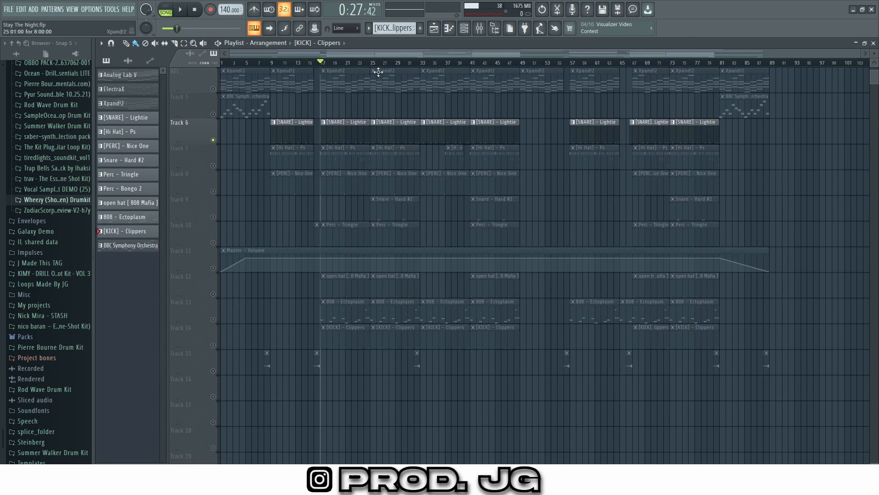
pyautogui.click(213, 166)
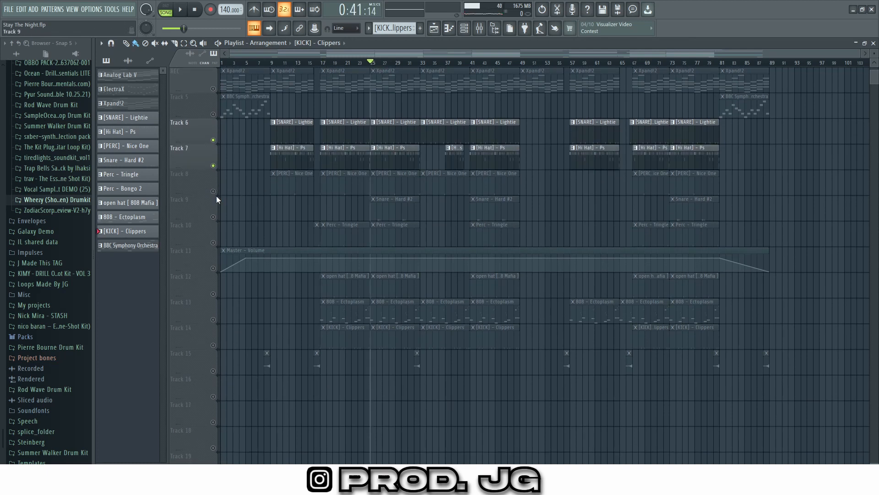
pyautogui.click(213, 191)
pyautogui.click(213, 216)
pyautogui.click(213, 242)
pyautogui.click(213, 294)
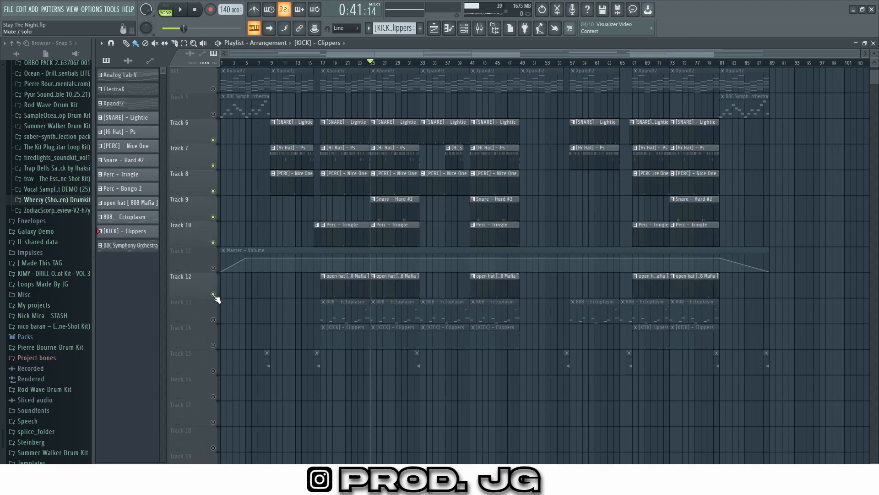
pyautogui.click(213, 319)
pyautogui.click(213, 344)
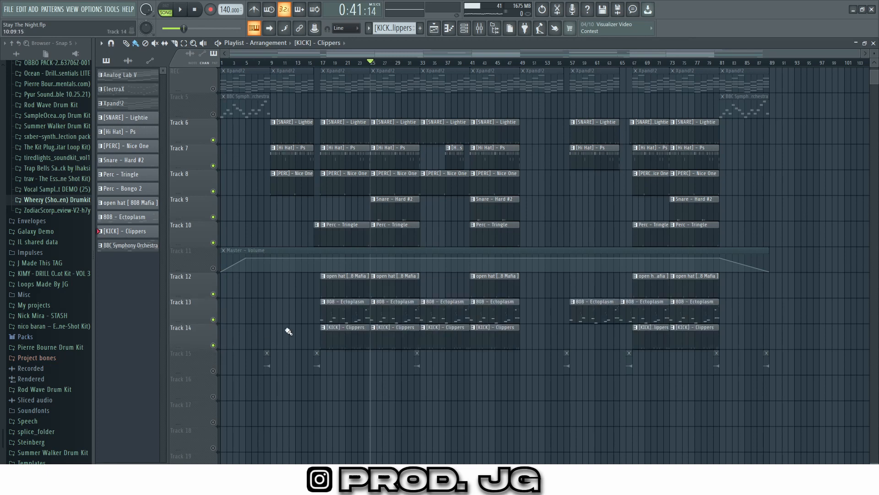
# Step: Play the drum, 808 and kick tracks together from bar 25, then stop playback
pyautogui.press('space')
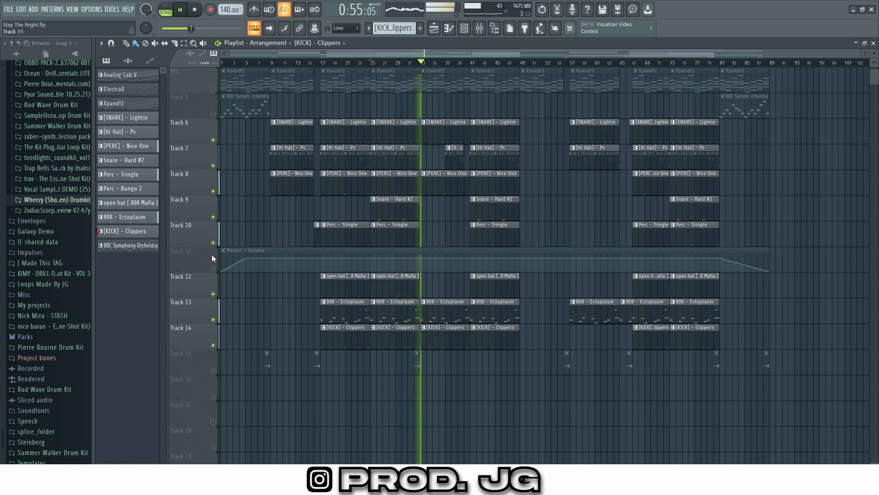
pyautogui.scroll(3, 211, 255)
pyautogui.press('space')
# Step: Solo the acapella on Track 1, release the solo to unmute every playlist track, and look over the arrangement
pyautogui.rightClick(214, 90)
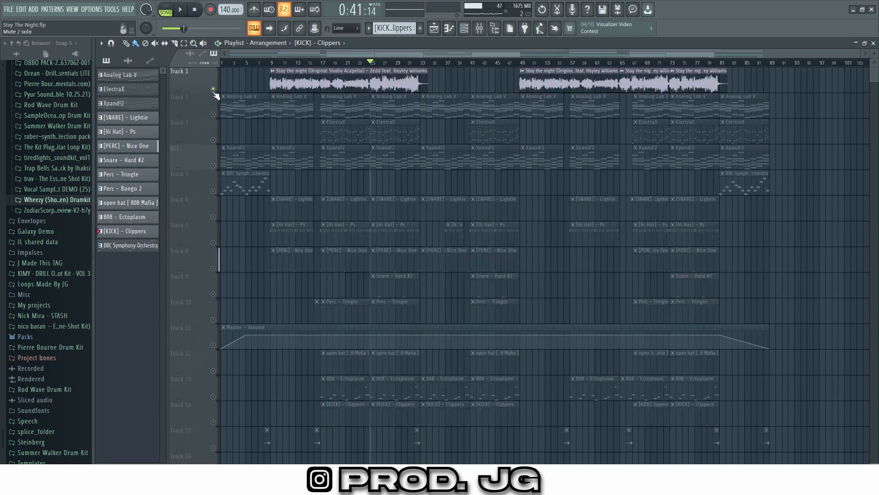
pyautogui.rightClick(213, 90)
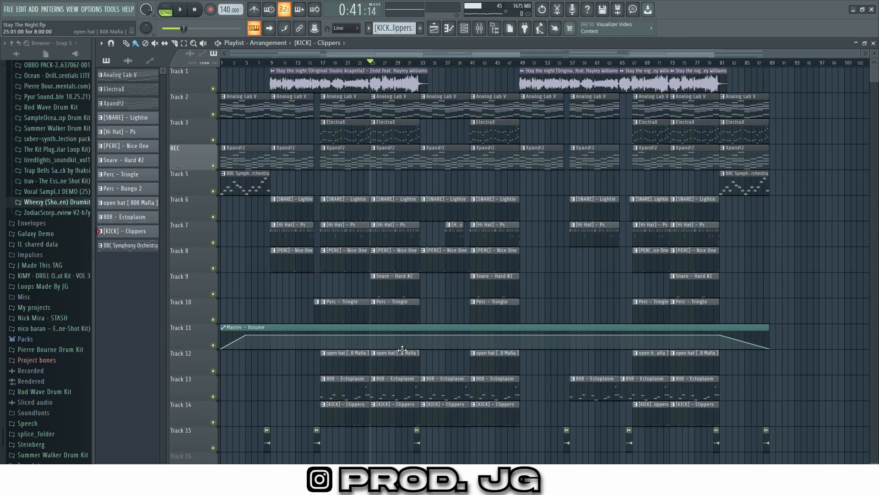
pyautogui.scroll(-2, 388, 304)
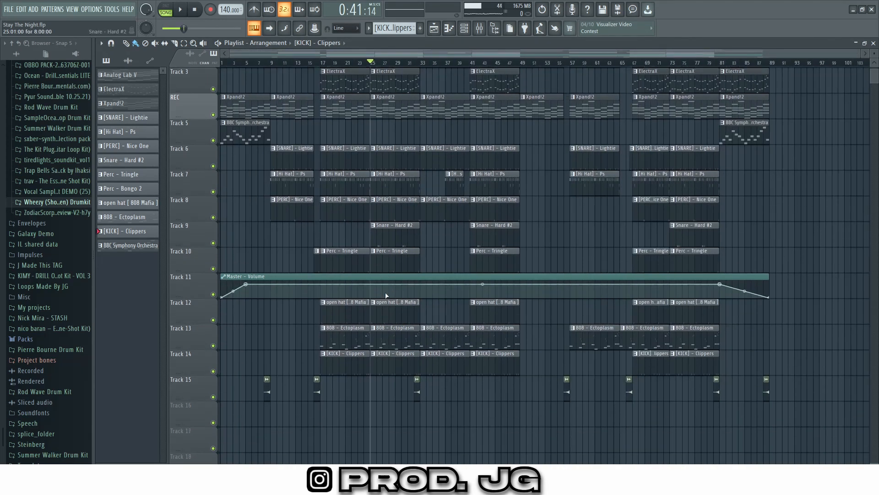
pyautogui.scroll(2, 303, 106)
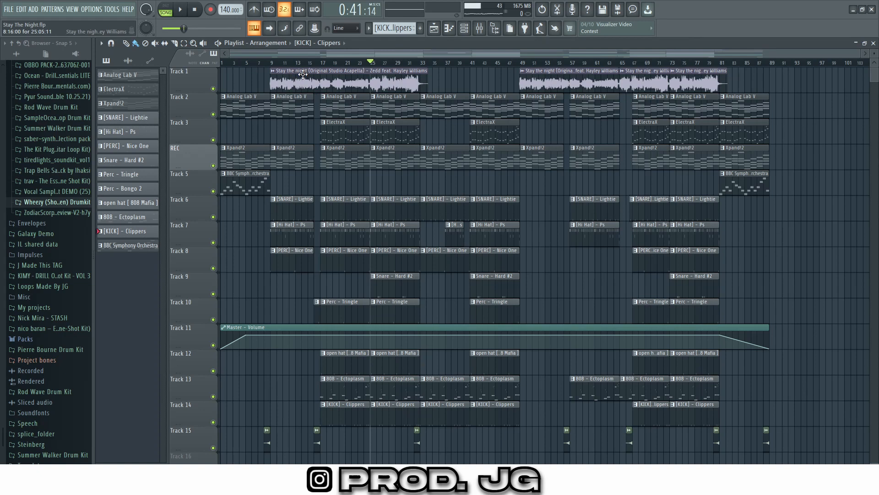
# Step: Return the song position to the start and examine the full arrangement down to Track 15
pyautogui.click(278, 65)
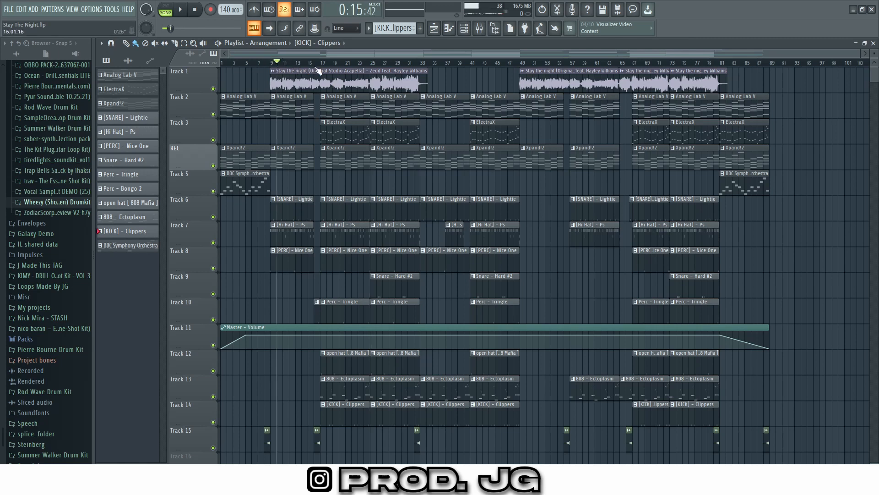
pyautogui.press('space')
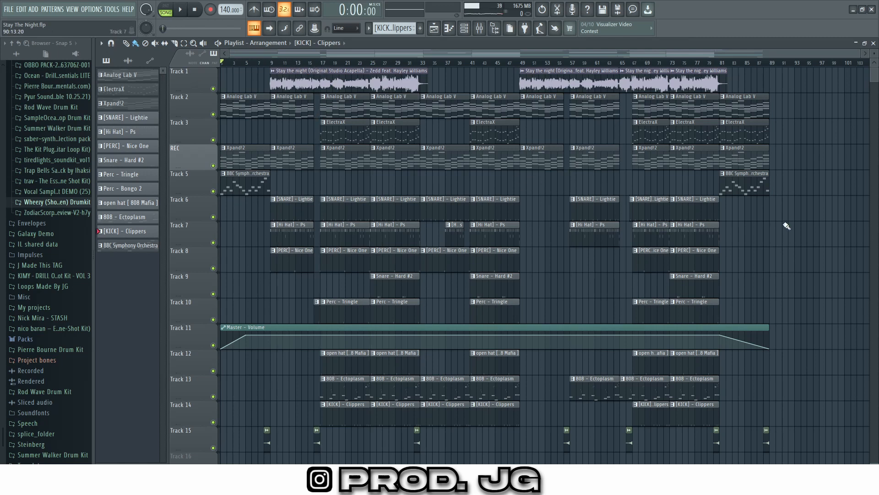
pyautogui.scroll(-3, 260, 414)
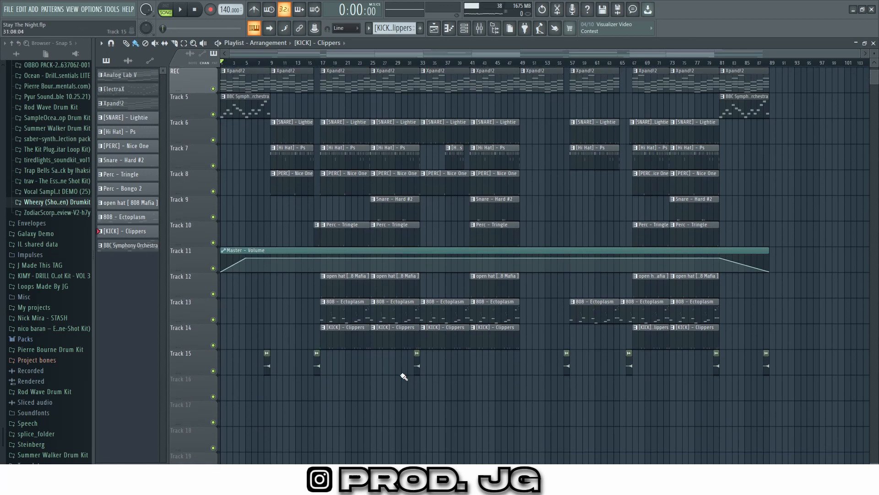
pyautogui.scroll(3, 396, 378)
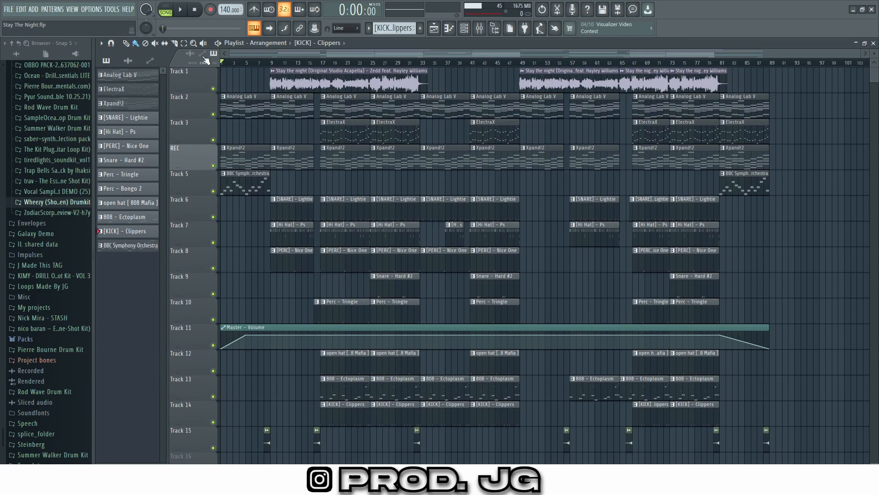
# Step: Review the track levels and the Insert 2 effects in the mixer, then return to the playlist
pyautogui.click(490, 29)
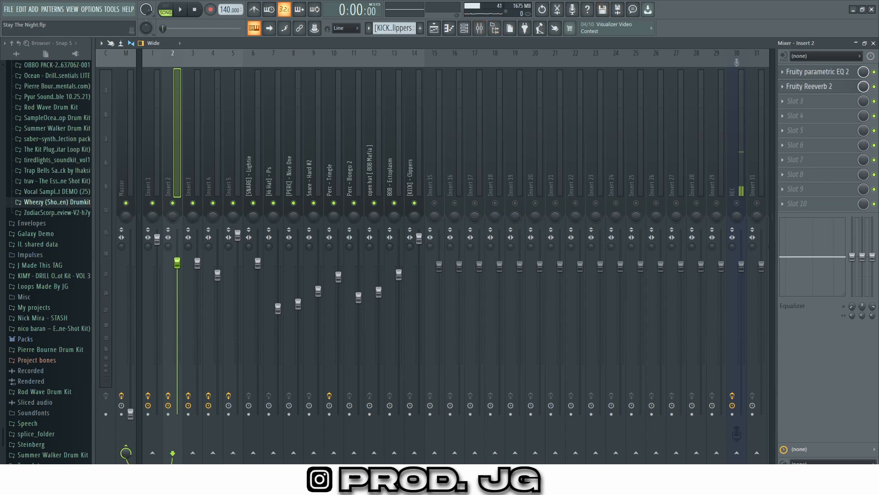
pyautogui.click(874, 43)
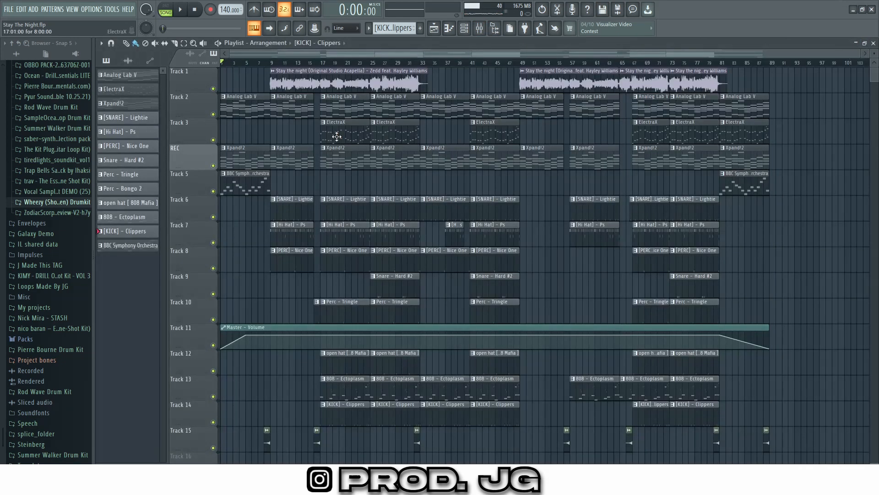
# Step: Play the full arrangement from the start with all tracks unmuted
pyautogui.scroll(1, 222, 165)
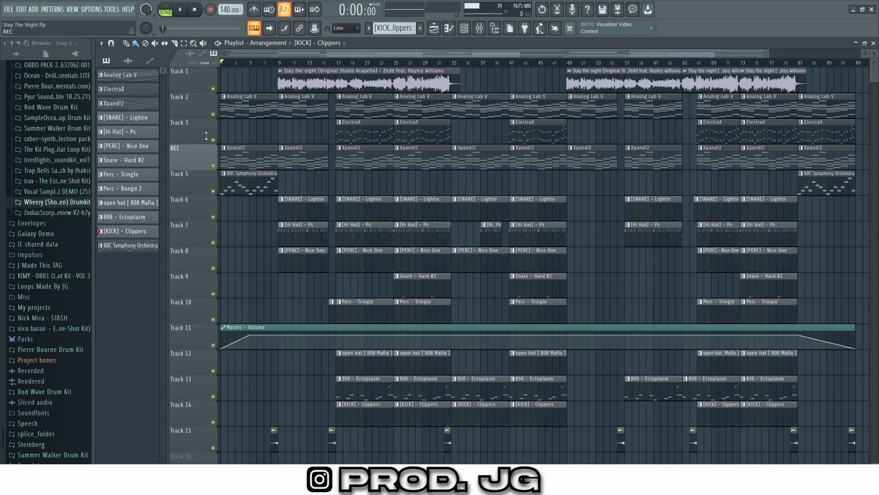
pyautogui.moveTo(873, 55)
pyautogui.mouseDown()
pyautogui.moveTo(873, 65)
pyautogui.moveTo(873, 40)
pyautogui.moveTo(873, 54)
pyautogui.mouseUp()
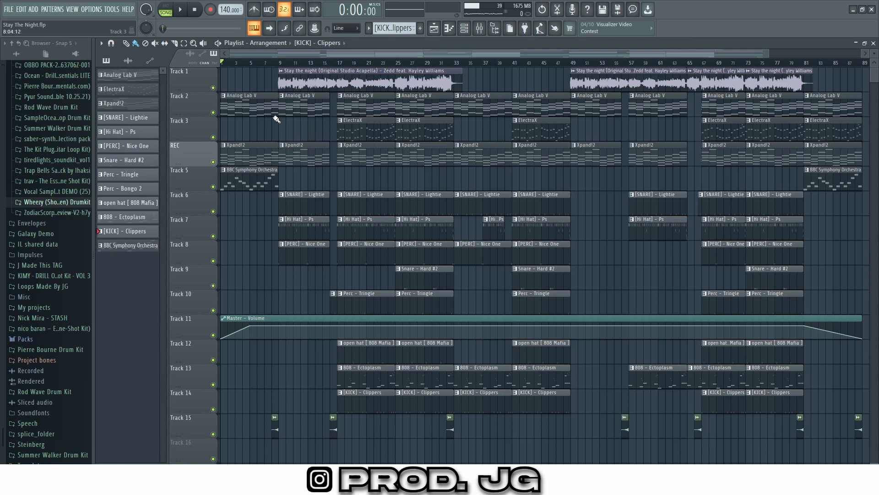
pyautogui.press('space')
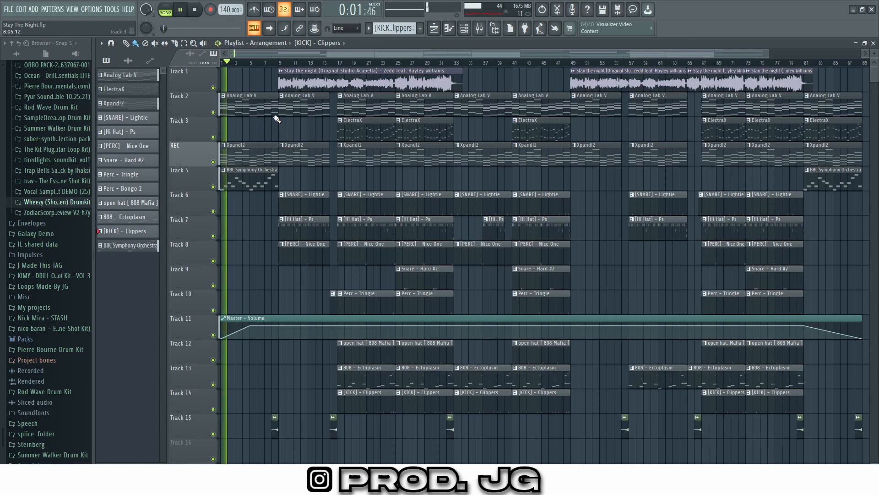